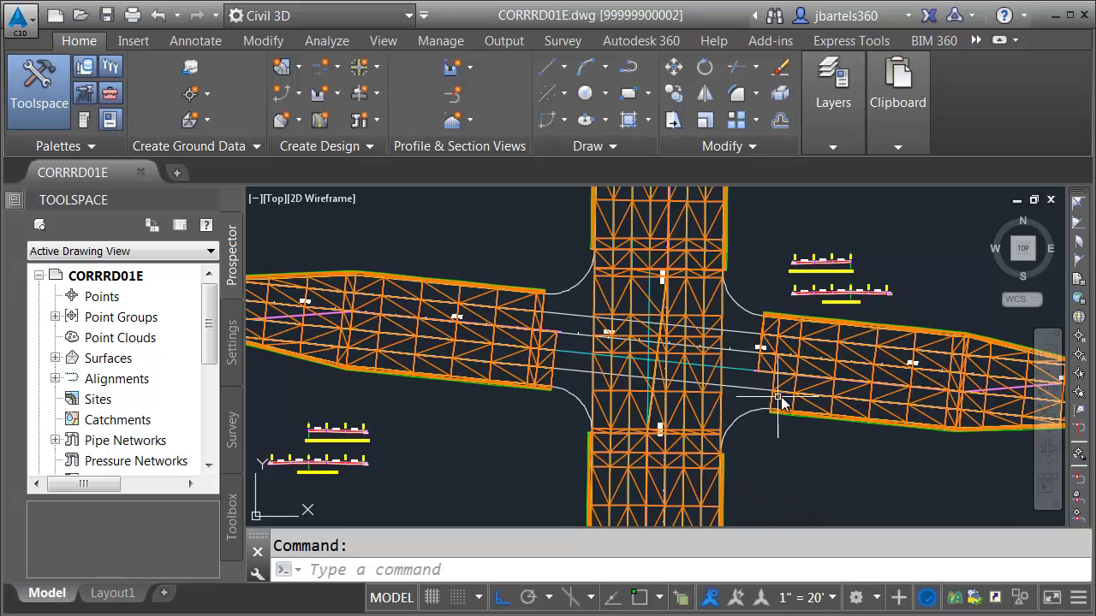
Step: Zoom to the northwest curb return and select the NW return alignment arc
{"action": "mouse_move", "coordinate": [778, 463]}
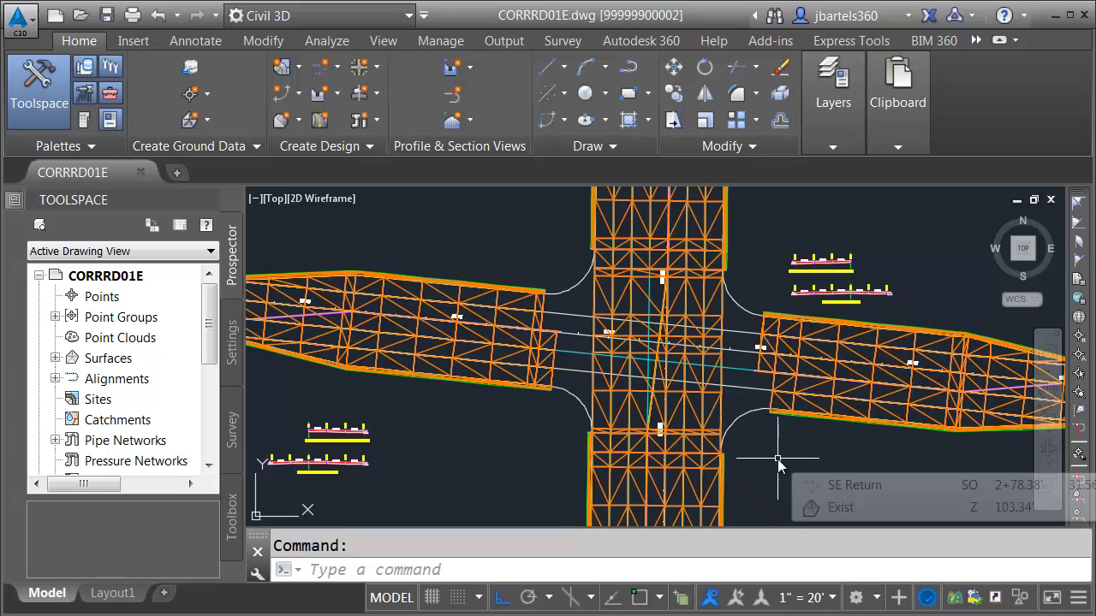
{"action": "scroll", "coordinate": [568, 246], "scroll_direction": "up", "scroll_amount": 4}
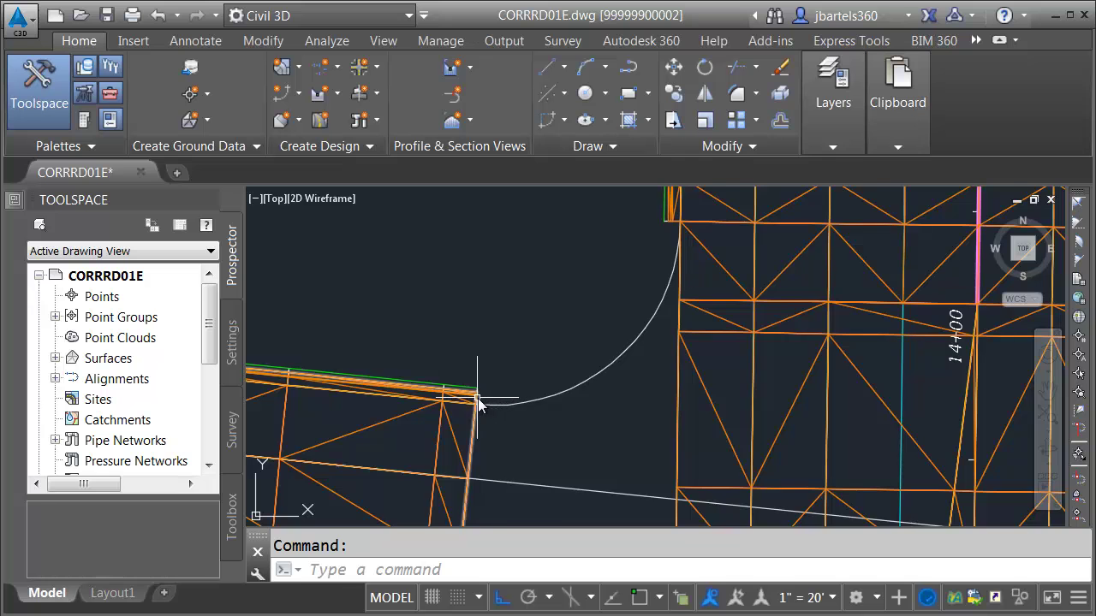
{"action": "scroll", "coordinate": [477, 402], "scroll_direction": "down", "scroll_amount": 4}
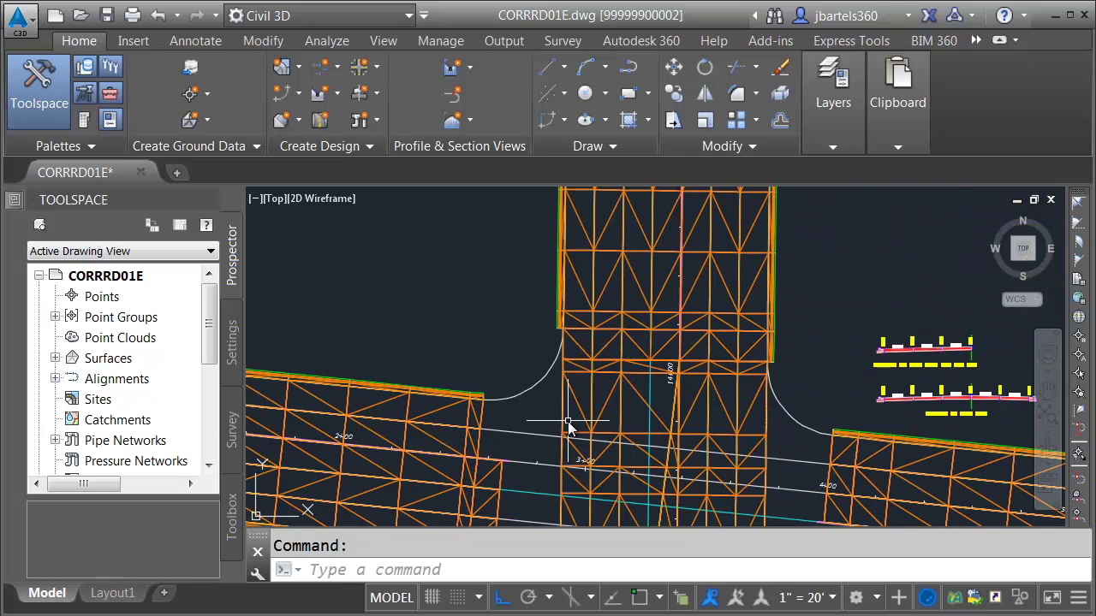
{"action": "mouse_move", "coordinate": [521, 397]}
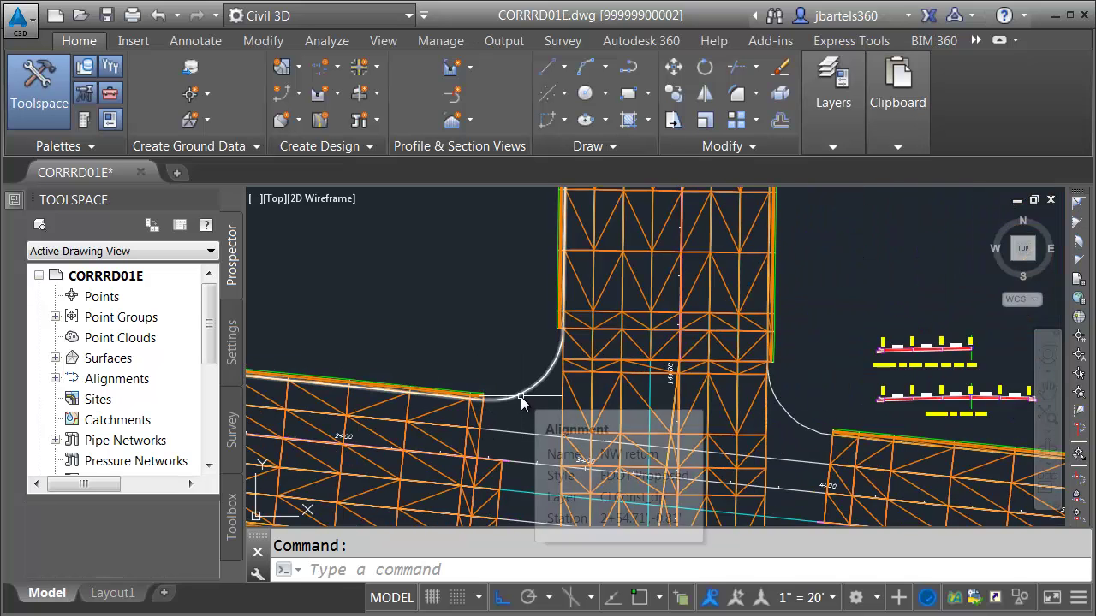
{"action": "left_click", "coordinate": [520, 397]}
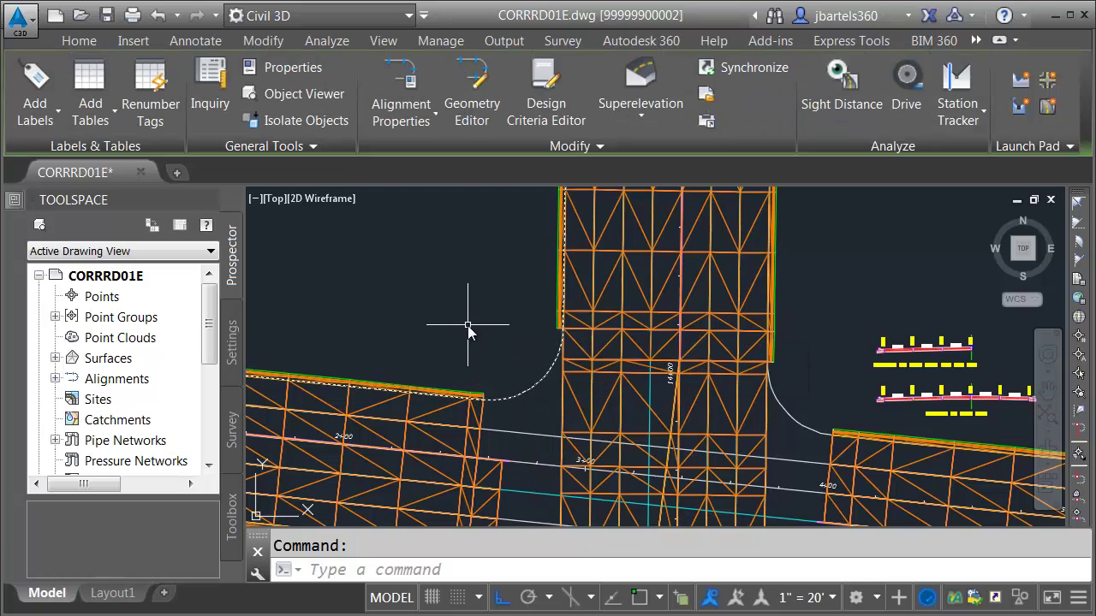
Step: Sample Primary St TOP and Secondary St. WEST Approach TOP surface profiles along NW return
{"action": "left_click", "coordinate": [1019, 81]}
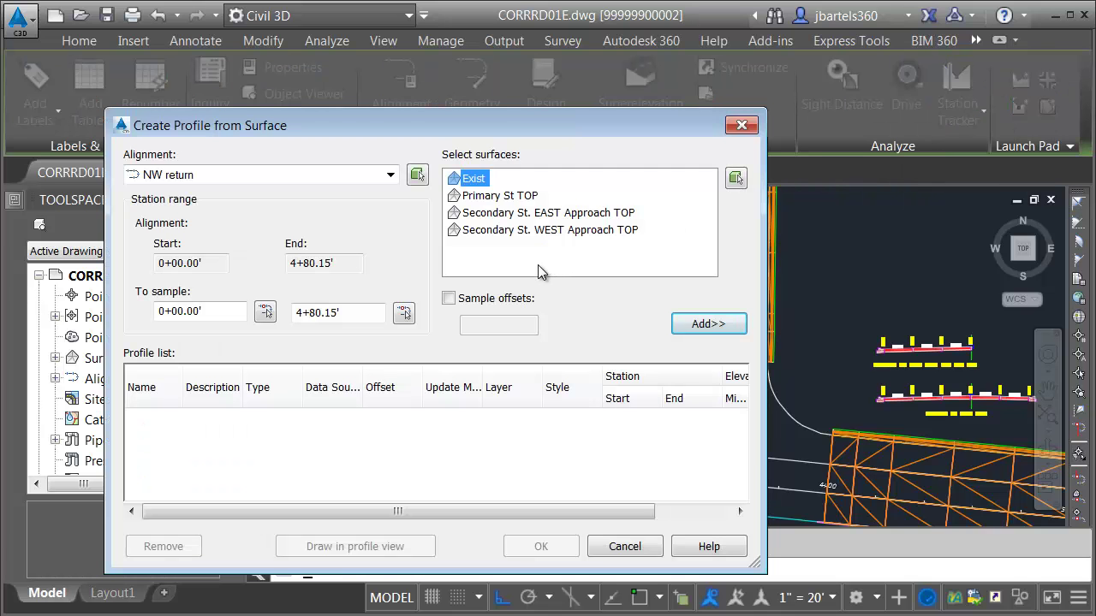
{"action": "left_click", "coordinate": [482, 199]}
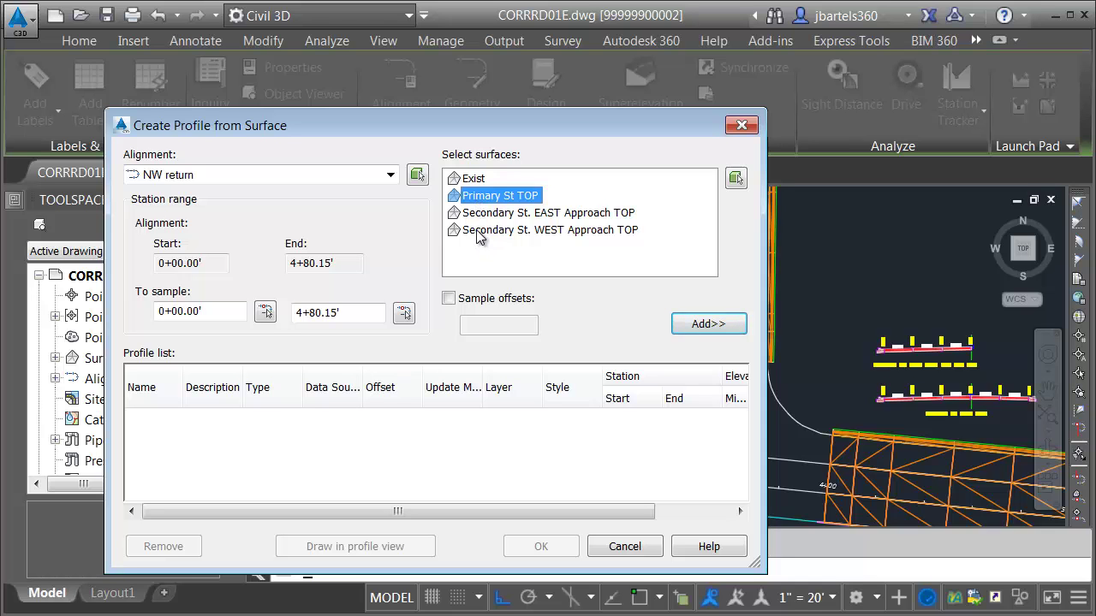
{"action": "left_click", "coordinate": [476, 230], "text": "ctrl"}
{"action": "left_click", "coordinate": [696, 325]}
Step: Give both surface profiles the FDOT Existing Grade style and draw them in a profile view
{"action": "left_click", "coordinate": [169, 421]}
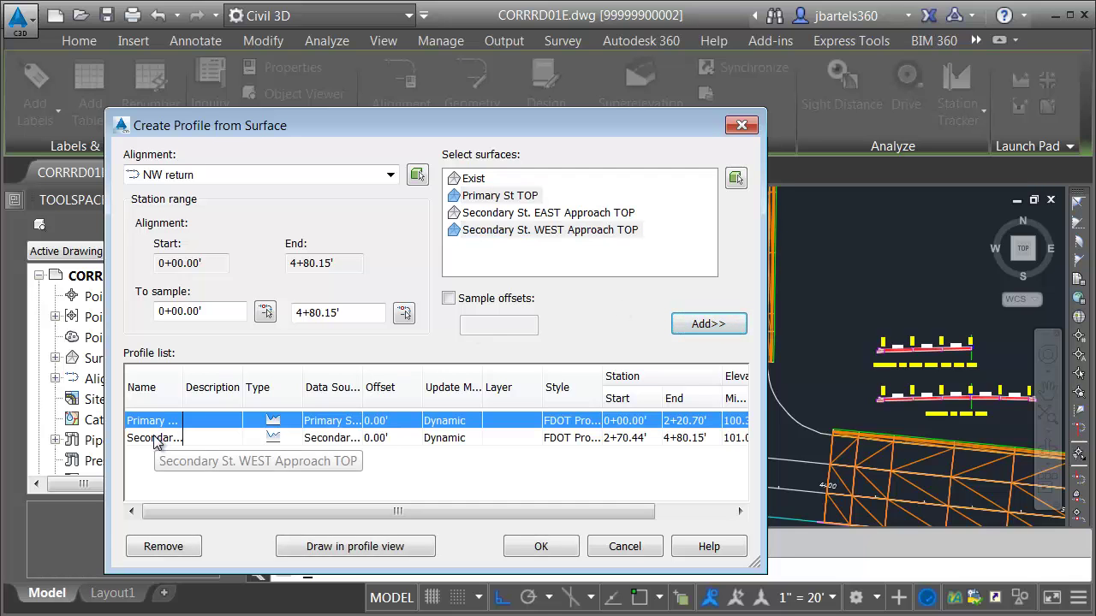
{"action": "left_click", "coordinate": [161, 439], "text": "shift"}
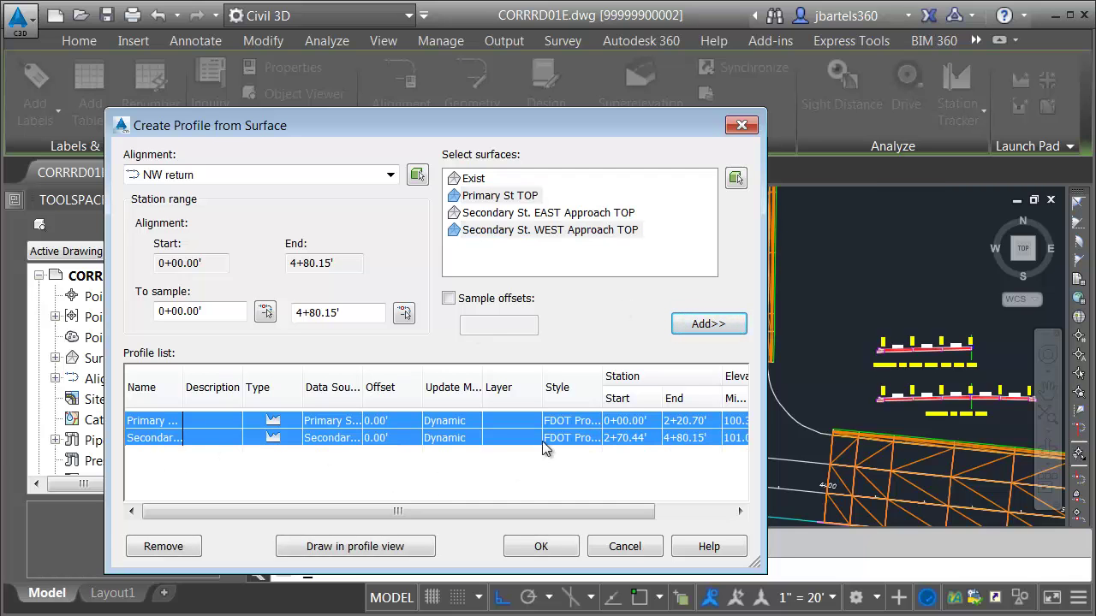
{"action": "left_click", "coordinate": [575, 421]}
{"action": "left_click", "coordinate": [471, 142]}
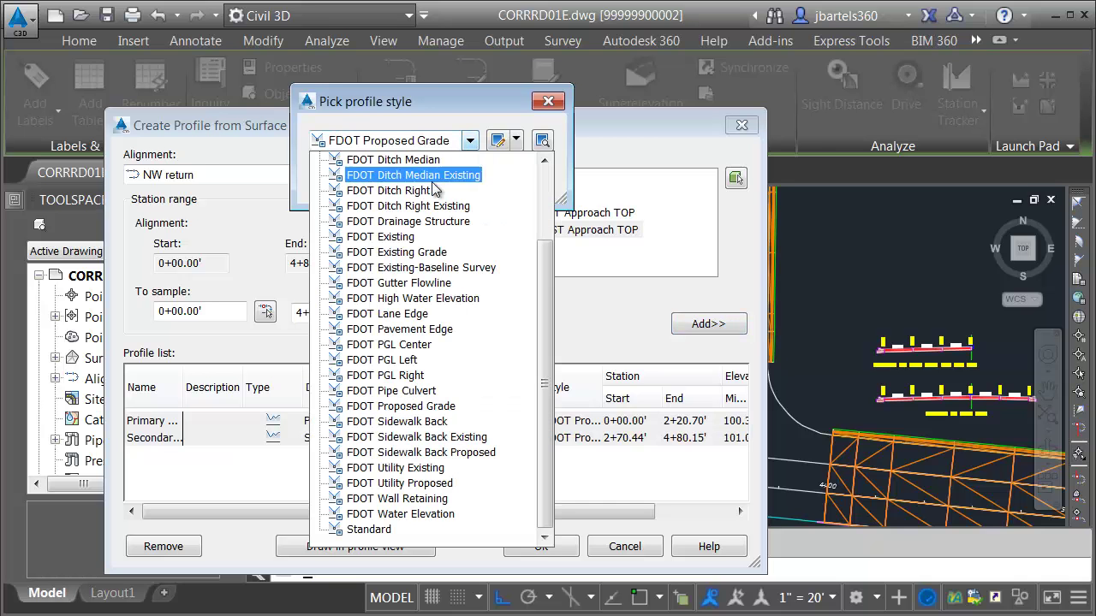
{"action": "left_click", "coordinate": [425, 254]}
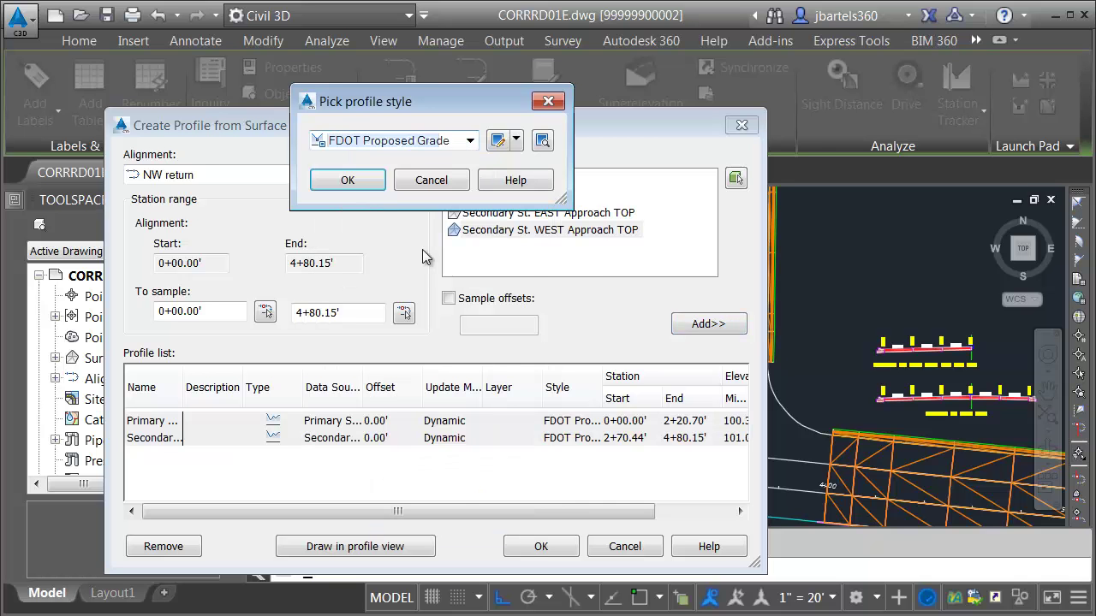
{"action": "left_click", "coordinate": [358, 181]}
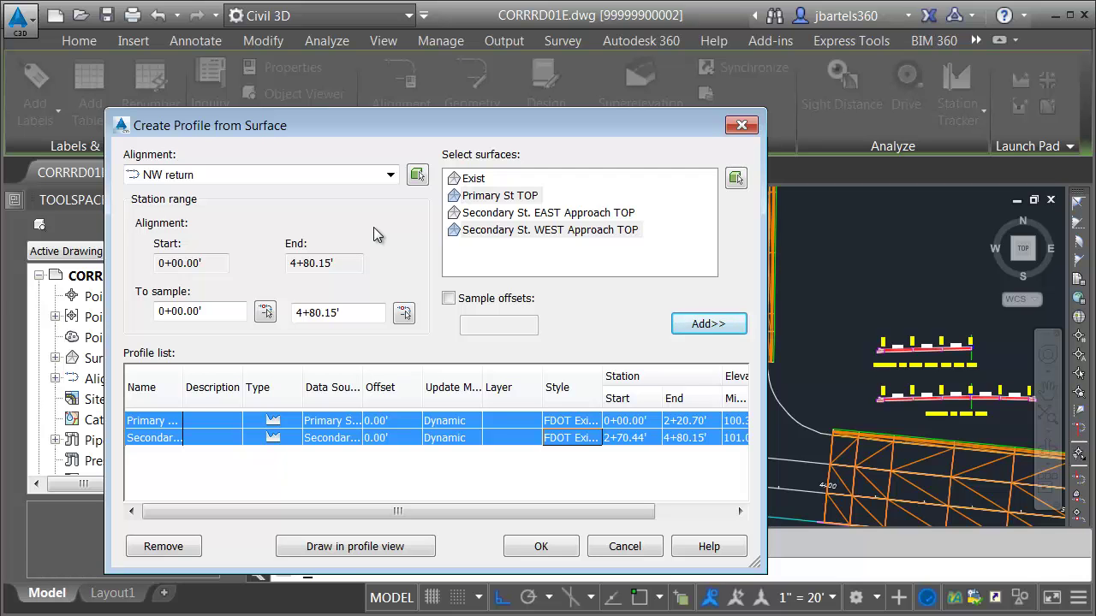
{"action": "left_click", "coordinate": [356, 547]}
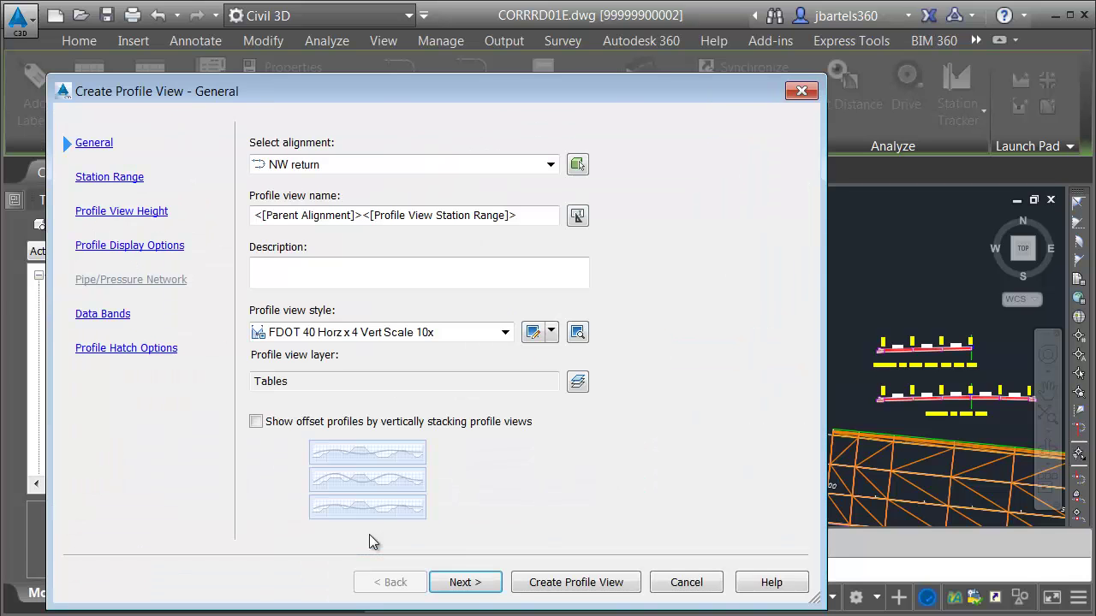
Step: Place the NW return profile view (0+00.00–4+80.15) left of the intersection and select it
{"action": "left_click", "coordinate": [522, 583]}
{"action": "scroll", "coordinate": [489, 453], "scroll_direction": "down", "scroll_amount": 5}
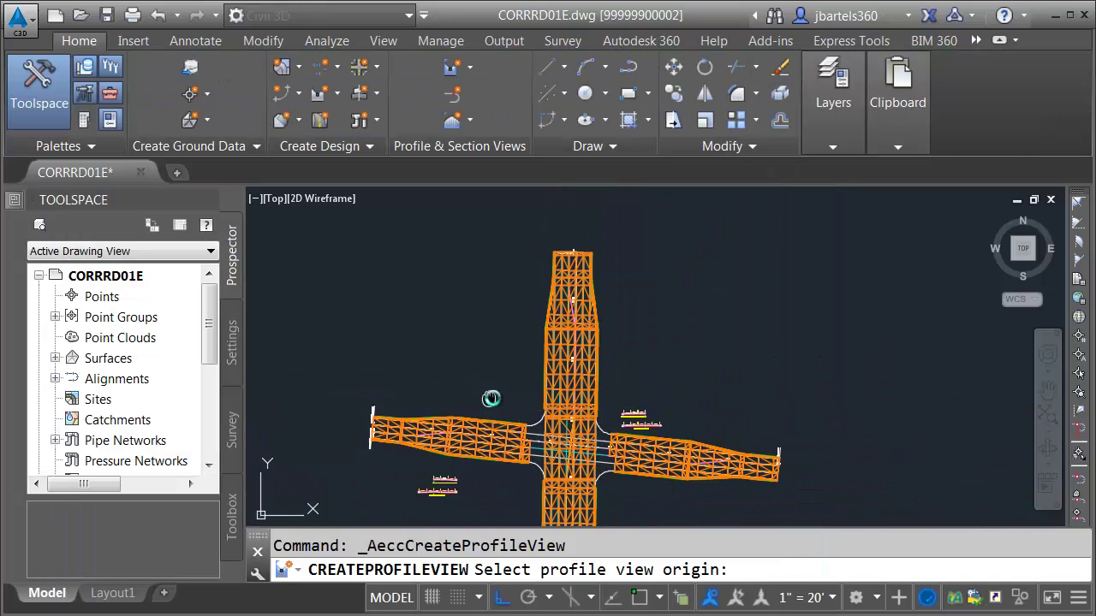
{"action": "left_click", "coordinate": [412, 369]}
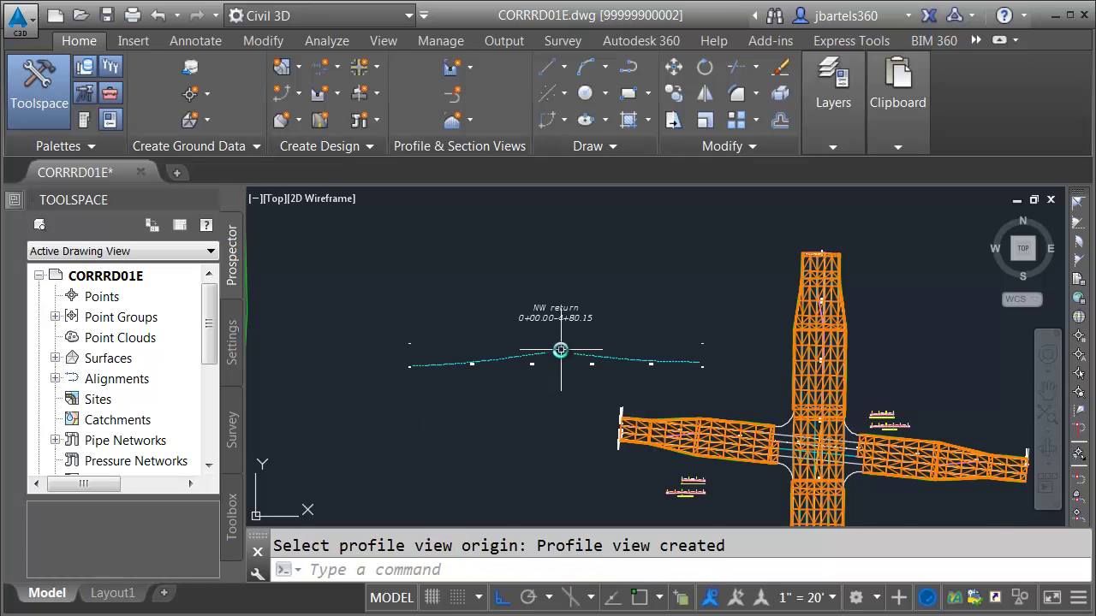
{"action": "scroll", "coordinate": [547, 364], "scroll_direction": "up", "scroll_amount": 5}
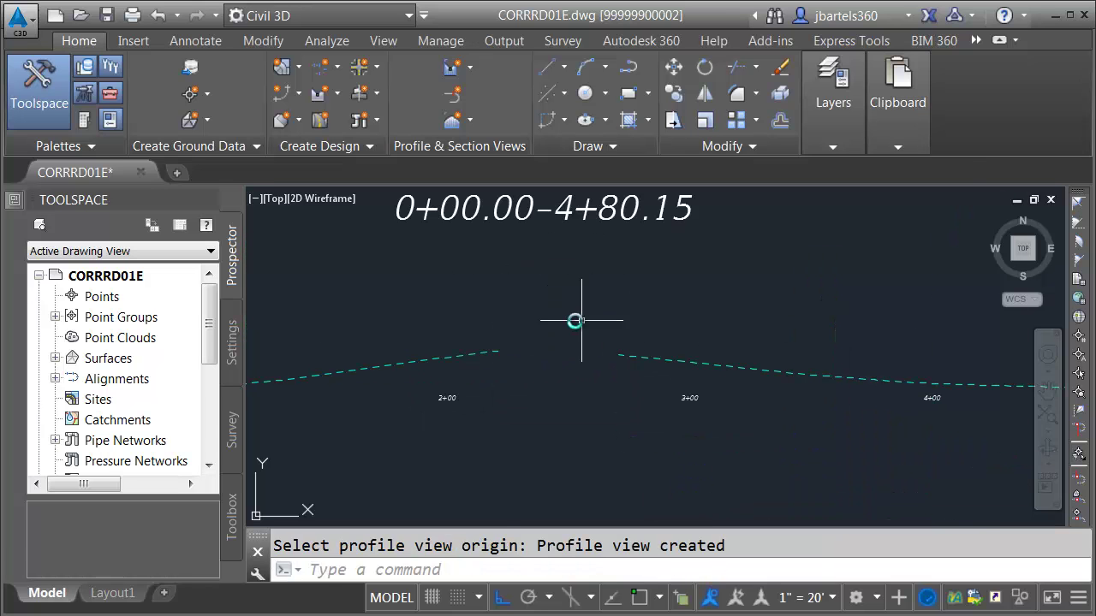
{"action": "scroll", "coordinate": [511, 371], "scroll_direction": "down", "scroll_amount": 3}
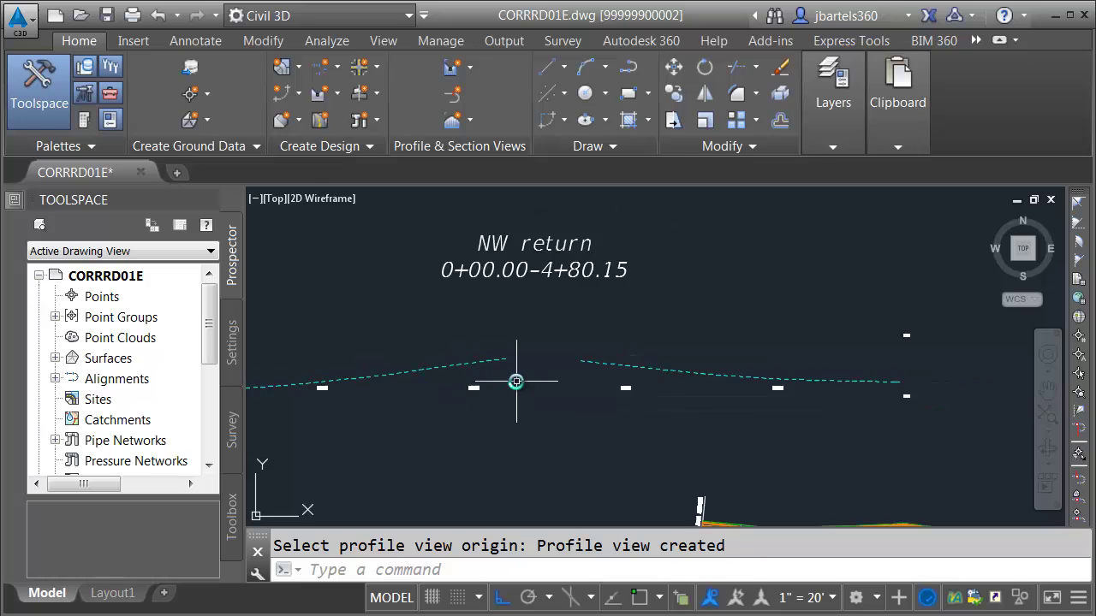
{"action": "middle_click_drag", "start_coordinate": [514, 382], "coordinate": [643, 399]}
{"action": "left_click", "coordinate": [286, 345]}
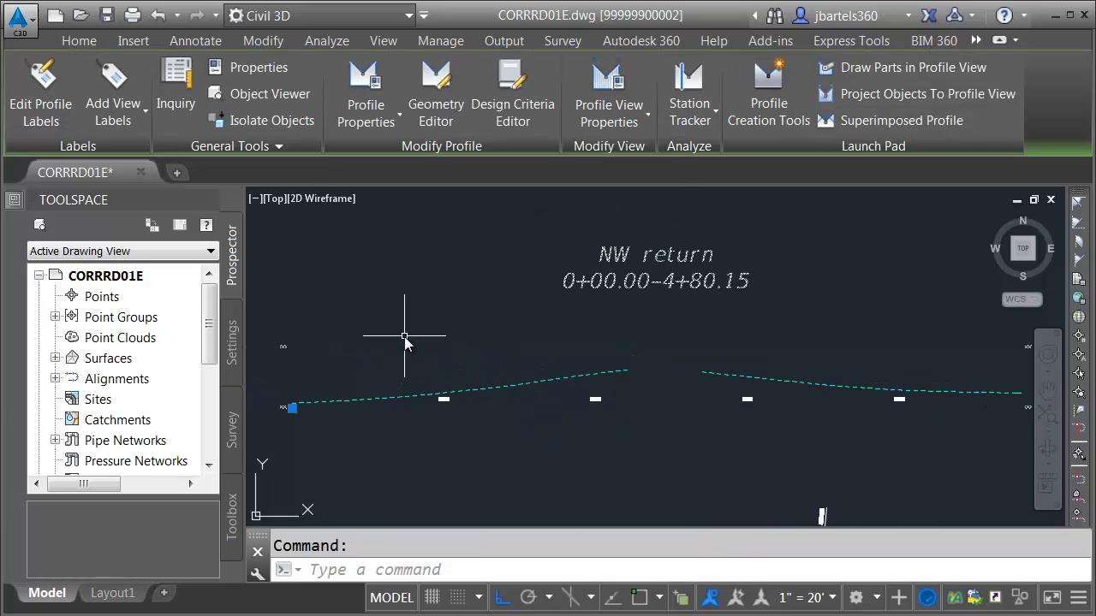
Step: Create layout profile NW return-FG using name template <[Alignment Name]>-FG and FDOT Design 10 VExagg Above labels
{"action": "left_click", "coordinate": [767, 74]}
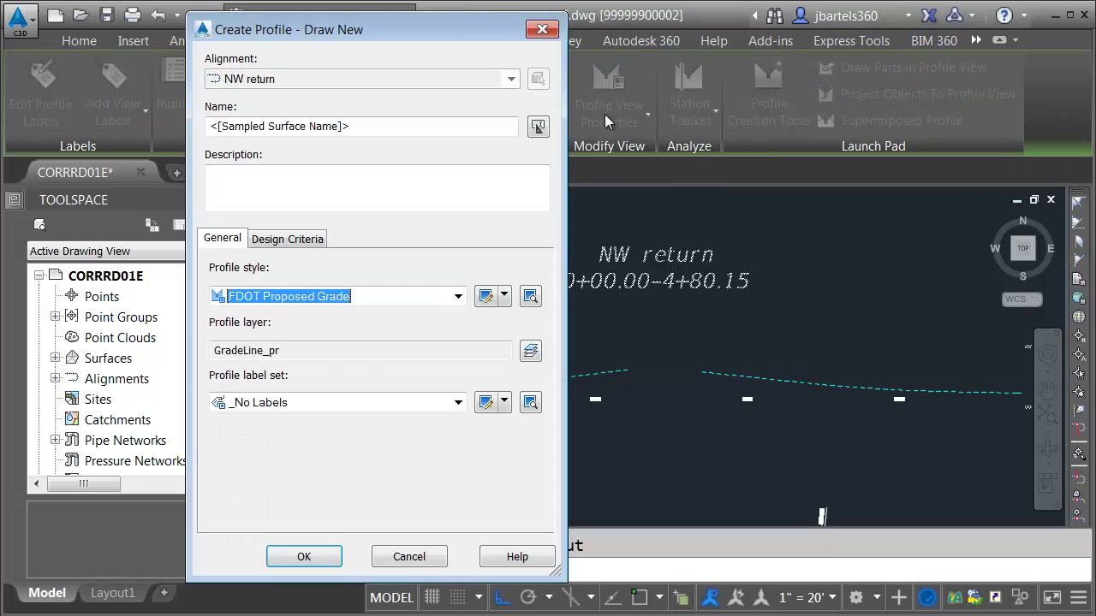
{"action": "left_click", "coordinate": [538, 127]}
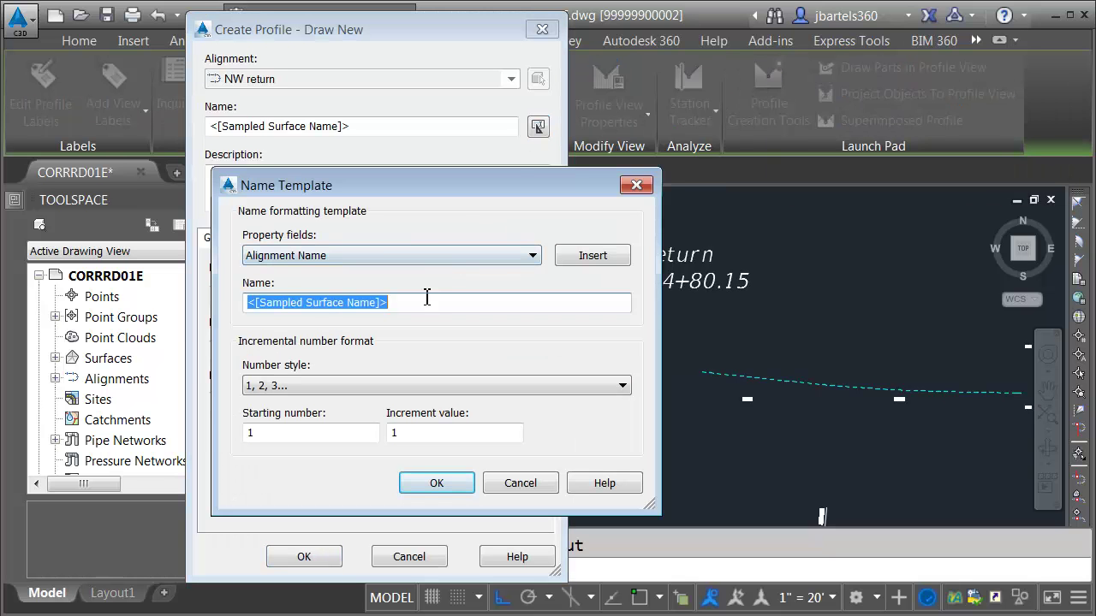
{"action": "left_click", "coordinate": [591, 256]}
{"action": "left_click", "coordinate": [406, 304]}
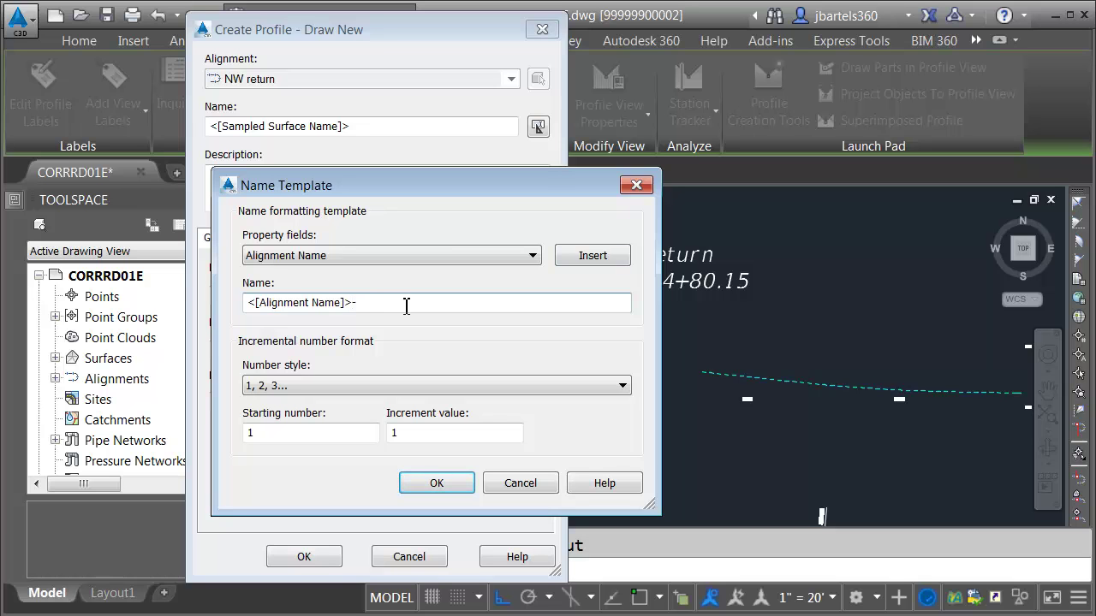
{"action": "left_click", "coordinate": [436, 484]}
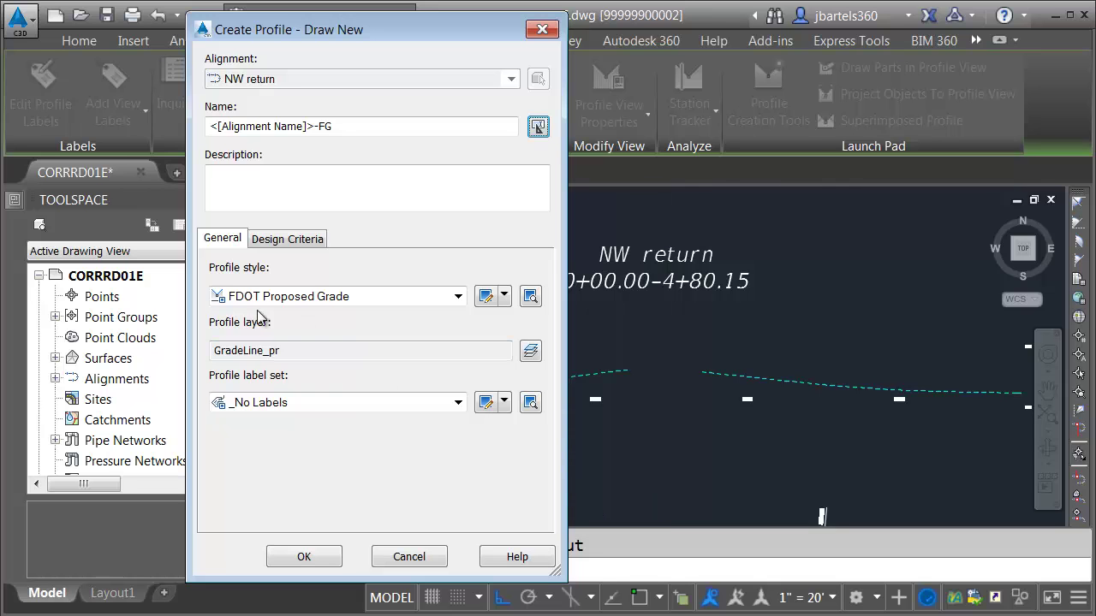
{"action": "left_click", "coordinate": [297, 404]}
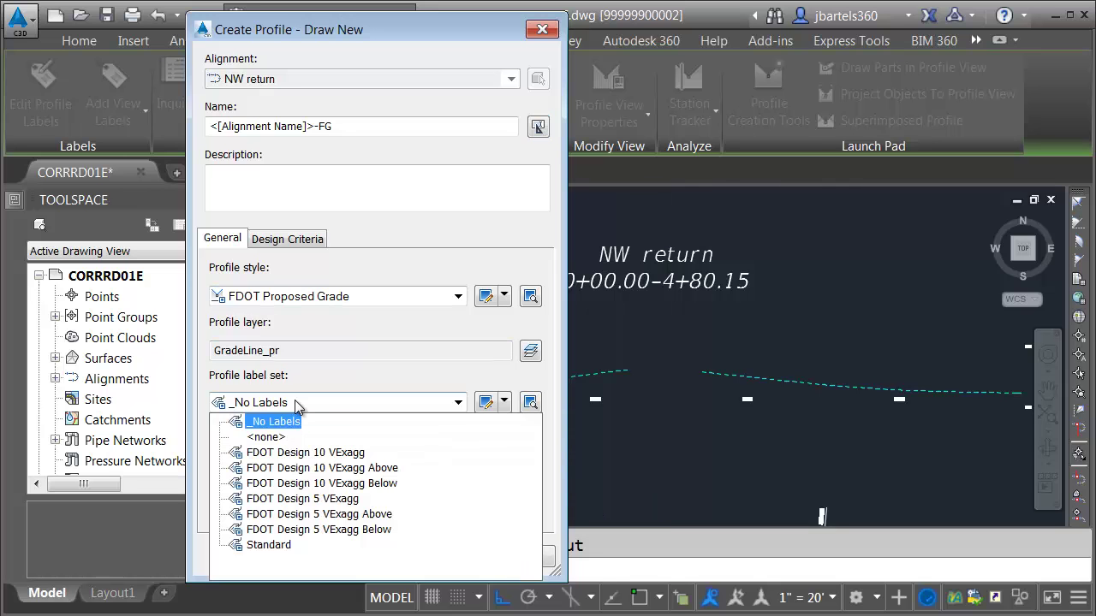
{"action": "left_click", "coordinate": [312, 471]}
{"action": "left_click", "coordinate": [304, 556]}
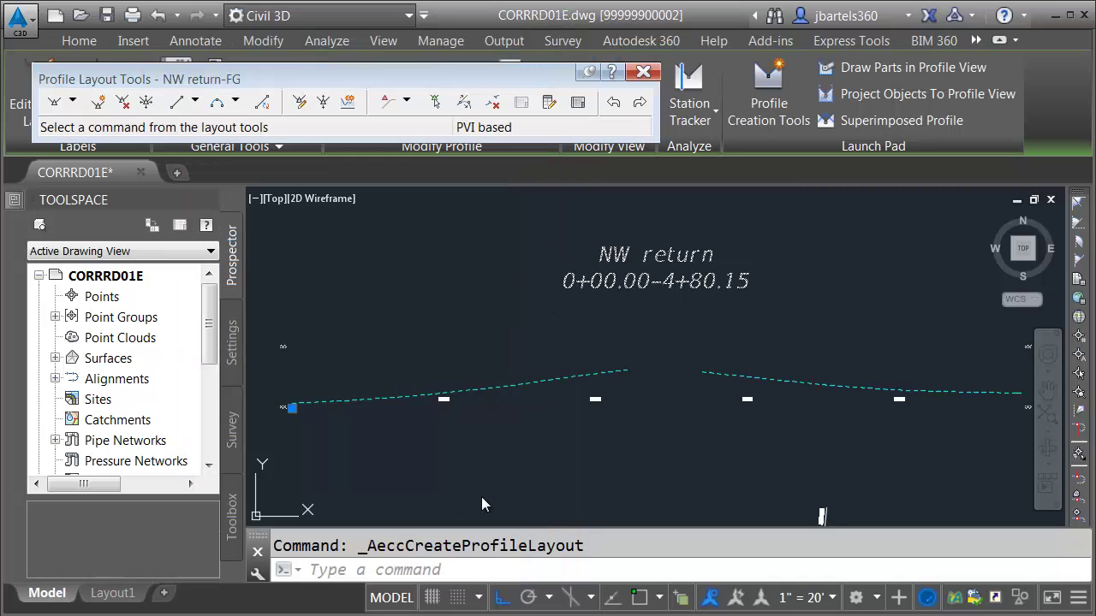
Step: Draw a -0.32% tangent from 2+20.70 to 2+70.44 joining the two surface profile endpoints
{"action": "left_click", "coordinate": [54, 104]}
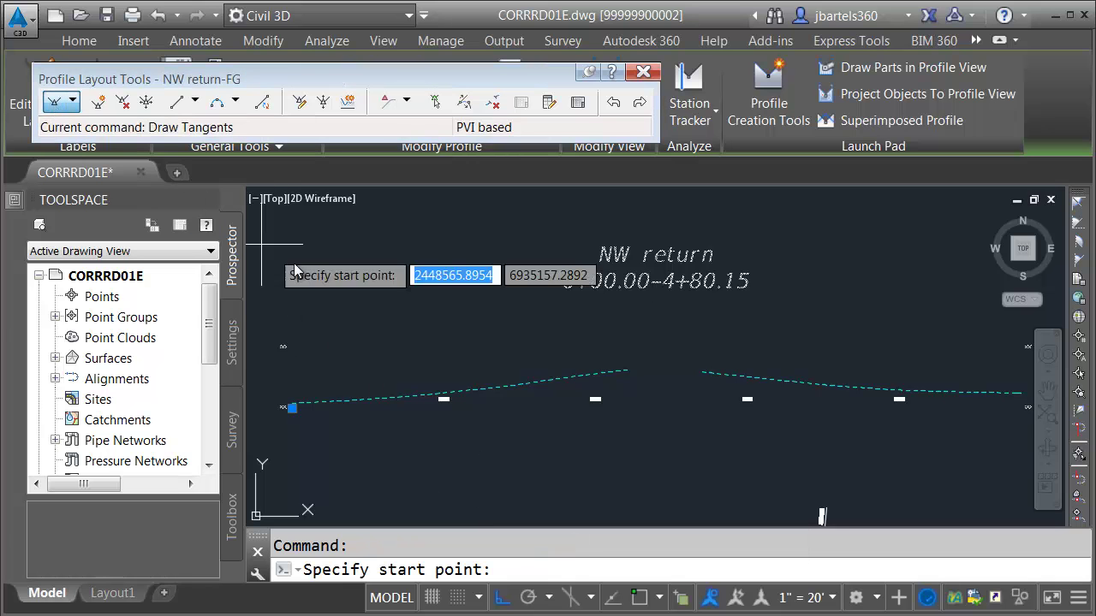
{"action": "scroll", "coordinate": [643, 373], "scroll_direction": "up", "scroll_amount": 2}
{"action": "scroll", "coordinate": [642, 373], "scroll_direction": "up", "scroll_amount": 1}
{"action": "right_click", "coordinate": [615, 359], "text": "shift"}
{"action": "left_click", "coordinate": [657, 457]}
{"action": "left_click", "coordinate": [555, 361]}
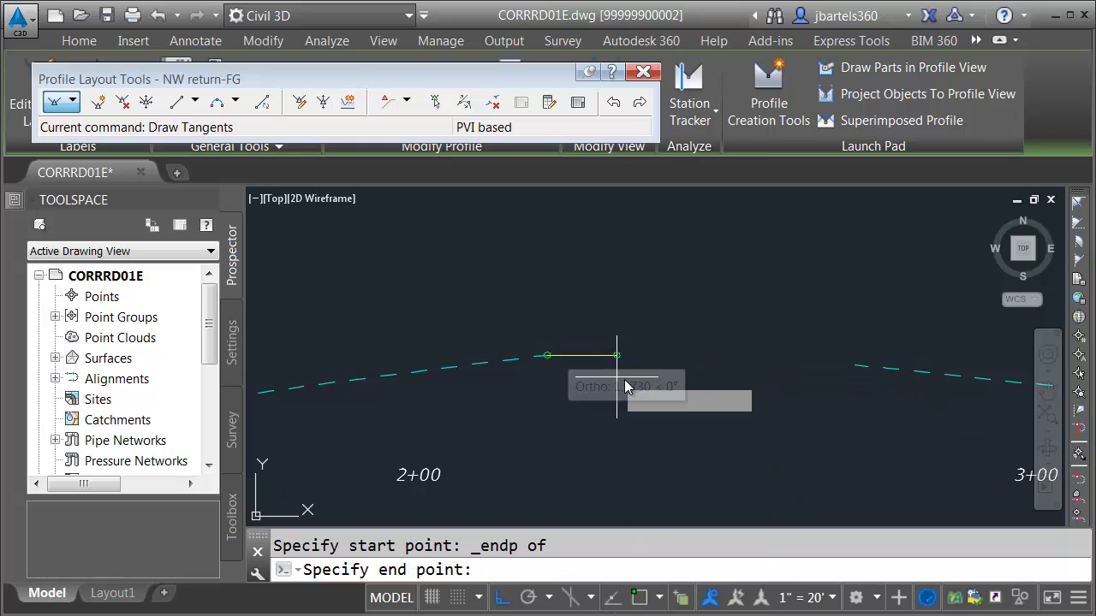
{"action": "left_click", "coordinate": [500, 597]}
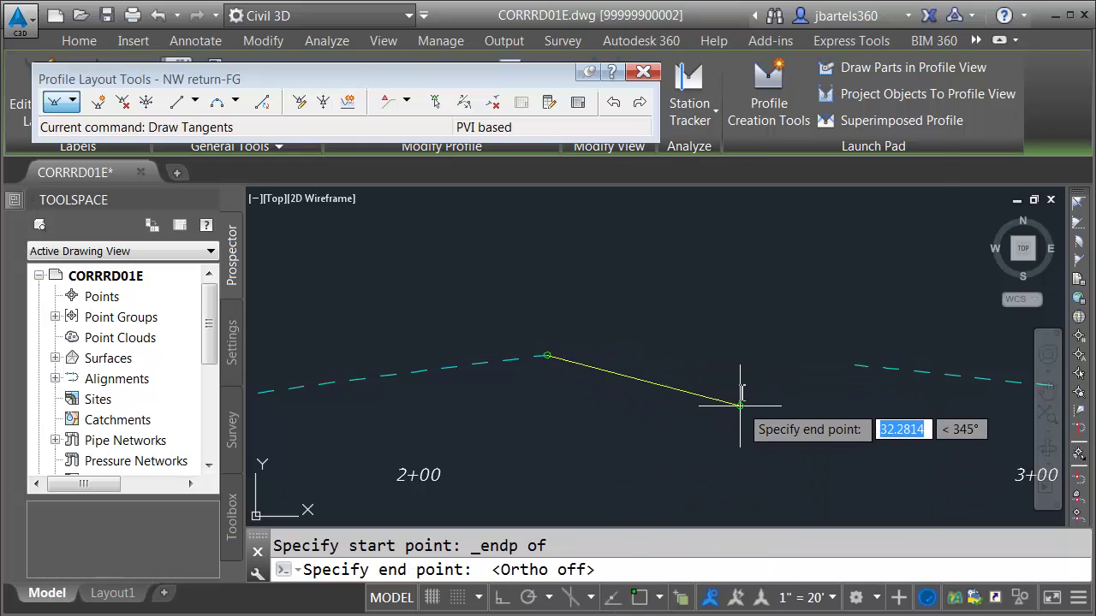
{"action": "right_click", "coordinate": [740, 375], "text": "shift"}
{"action": "left_click", "coordinate": [797, 57]}
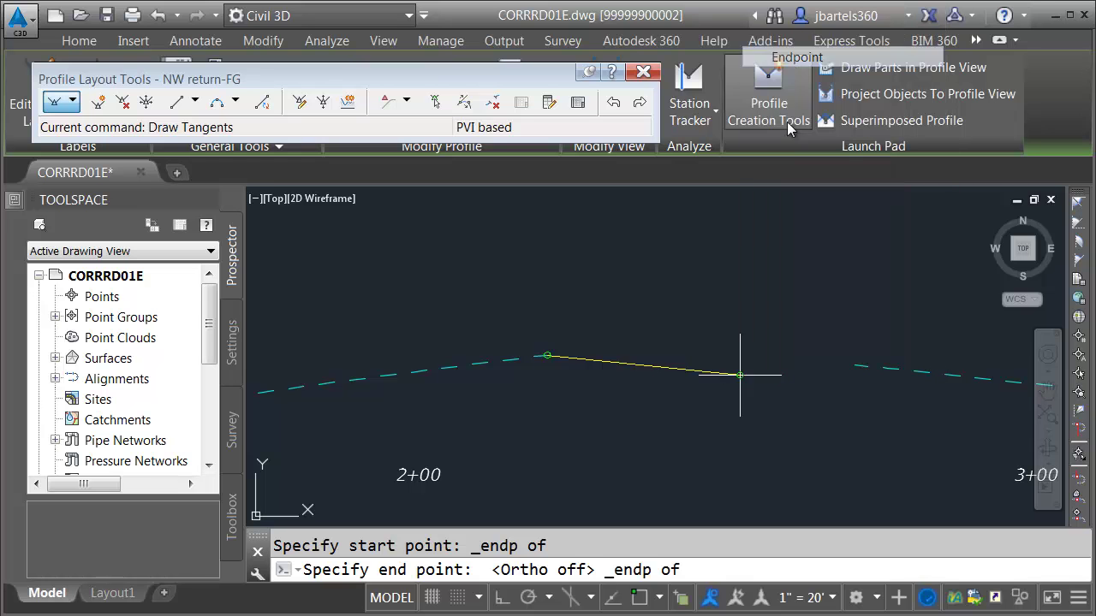
{"action": "left_click", "coordinate": [851, 366]}
{"action": "key", "text": "Return"}
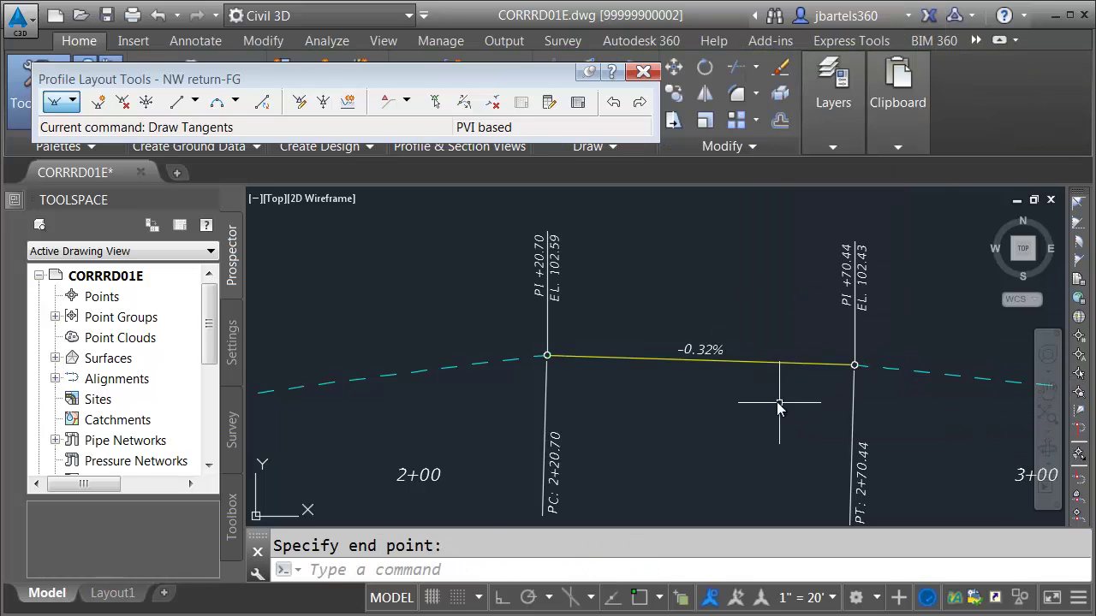
{"action": "left_click", "coordinate": [643, 72]}
Step: Pan to the NE curb return, select its alignment, and launch Surface Profile for it
{"action": "scroll", "coordinate": [631, 265], "scroll_direction": "down", "scroll_amount": 4}
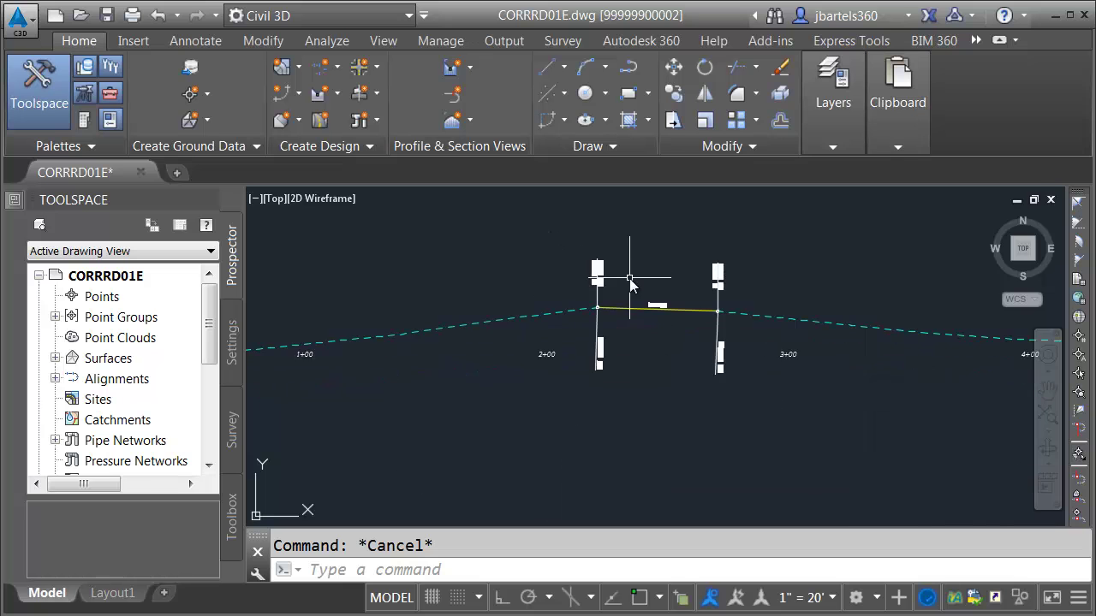
{"action": "middle_click_drag", "start_coordinate": [756, 288], "coordinate": [580, 371]}
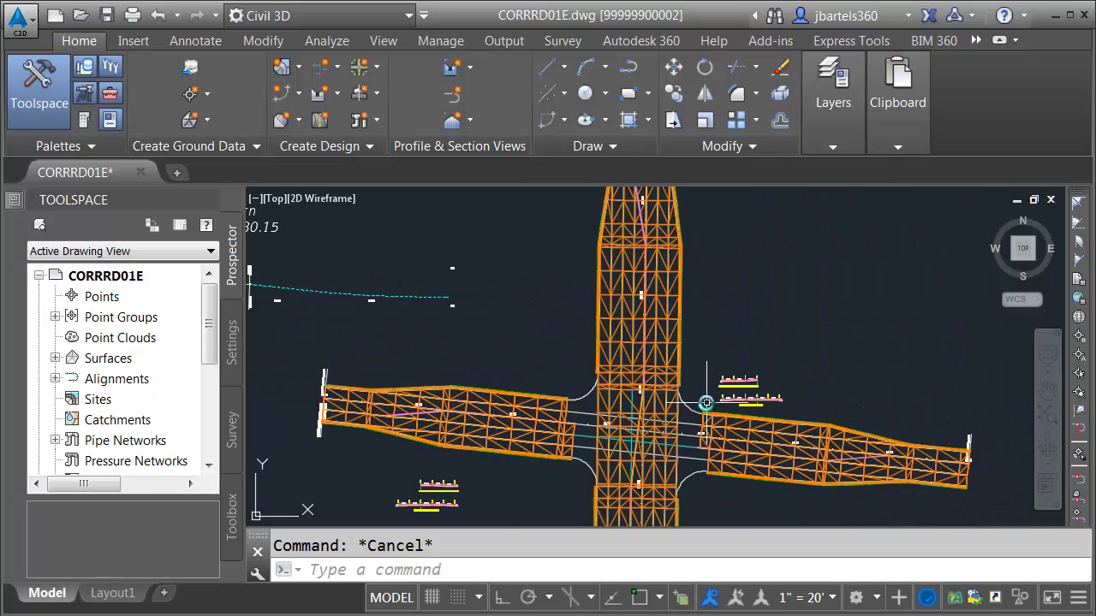
{"action": "scroll", "coordinate": [699, 402], "scroll_direction": "up", "scroll_amount": 5}
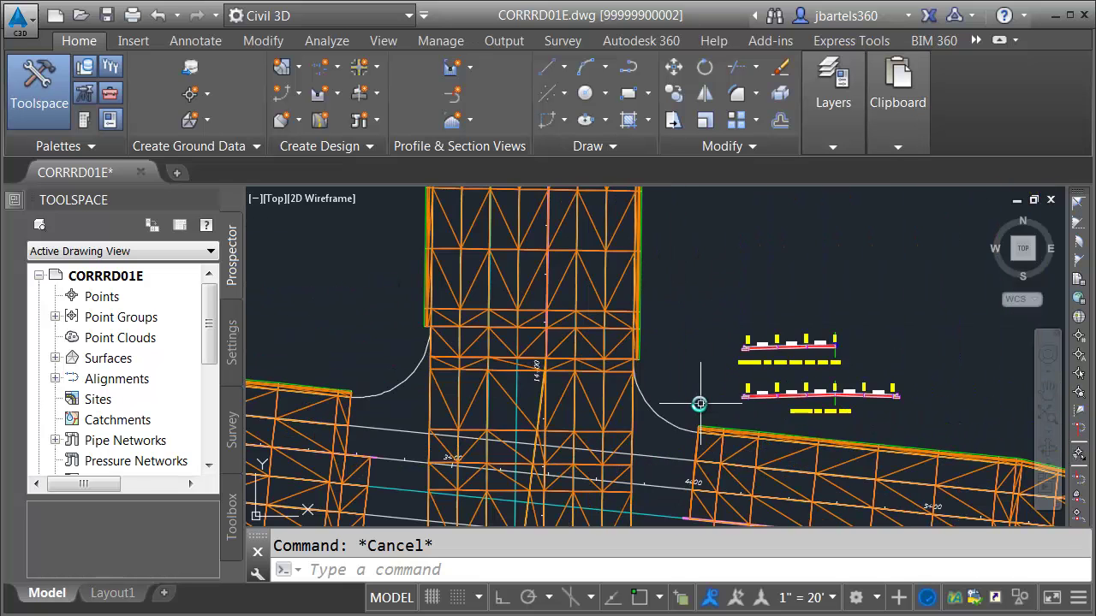
{"action": "left_click", "coordinate": [648, 405]}
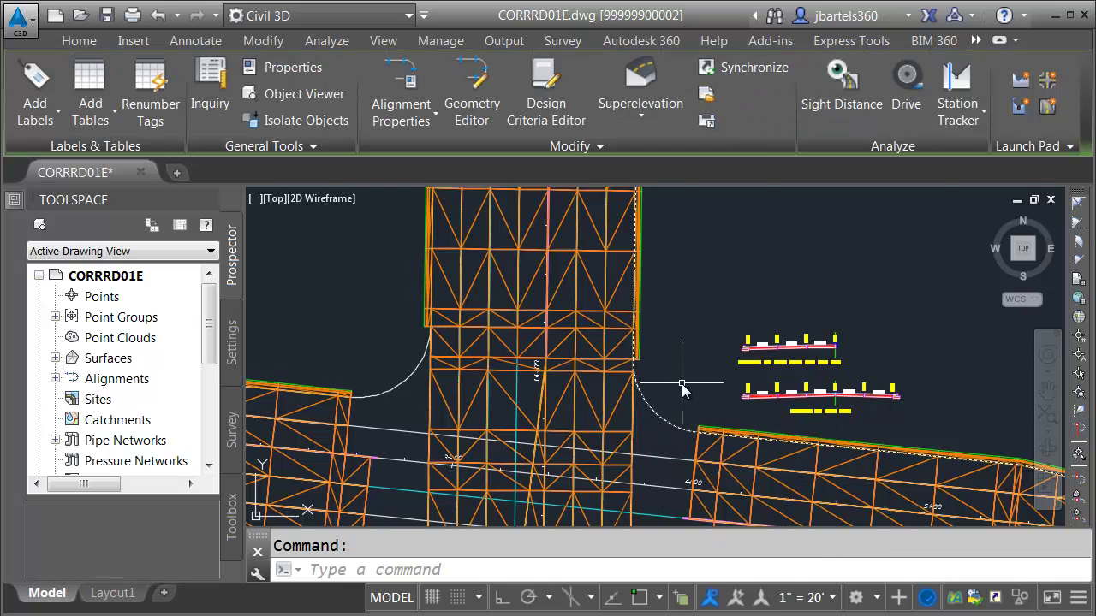
{"action": "left_click", "coordinate": [1020, 80]}
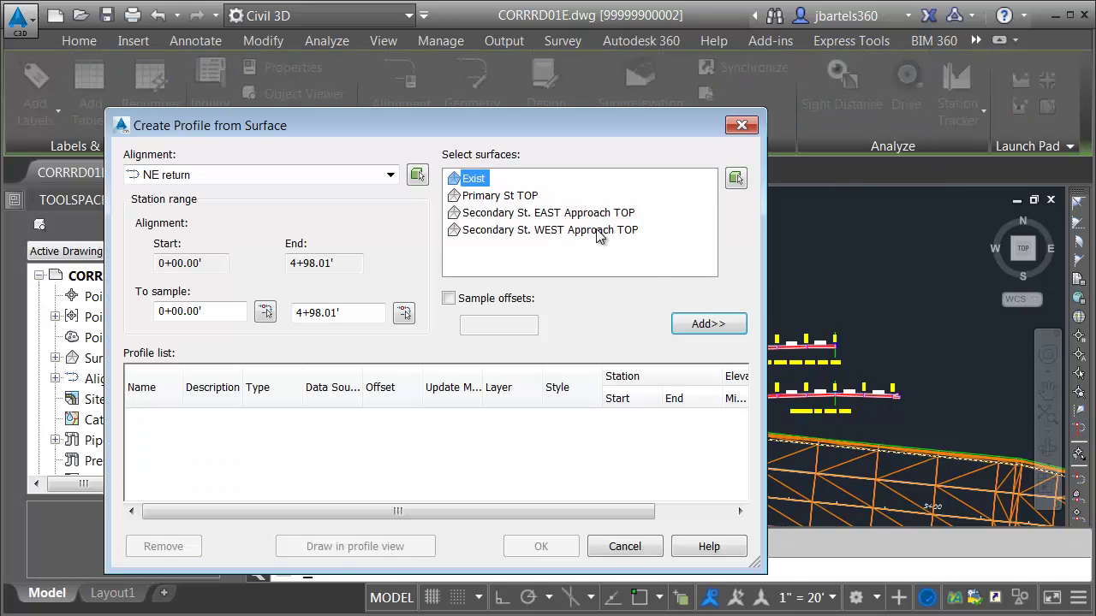
Step: Add Primary St TOP and Secondary St. EAST Approach TOP surface profiles for NE return
{"action": "left_click", "coordinate": [517, 200]}
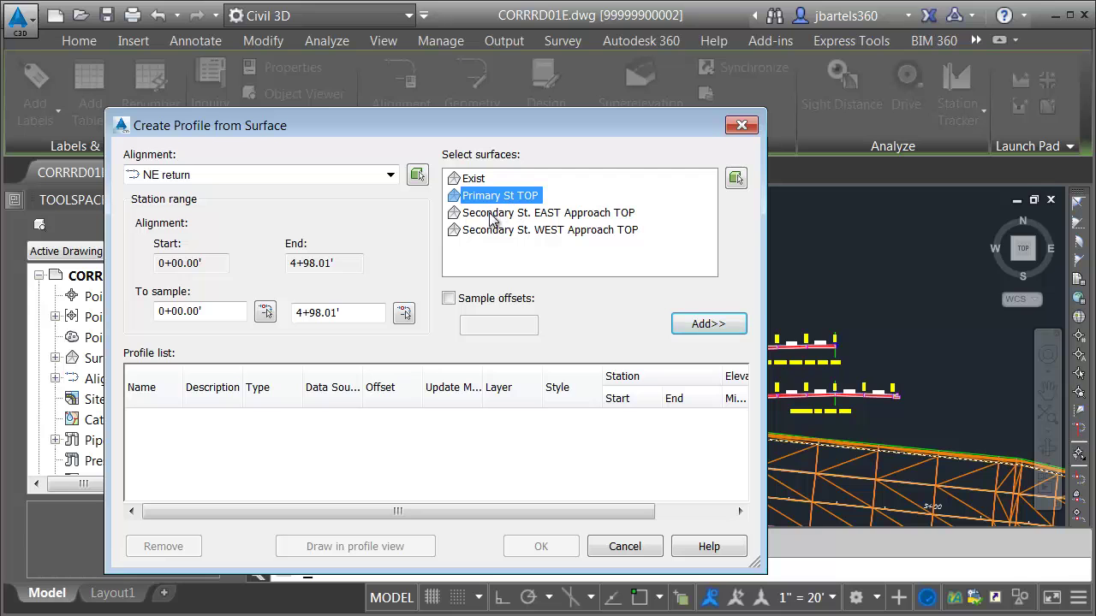
{"action": "left_click", "coordinate": [487, 214], "text": "ctrl"}
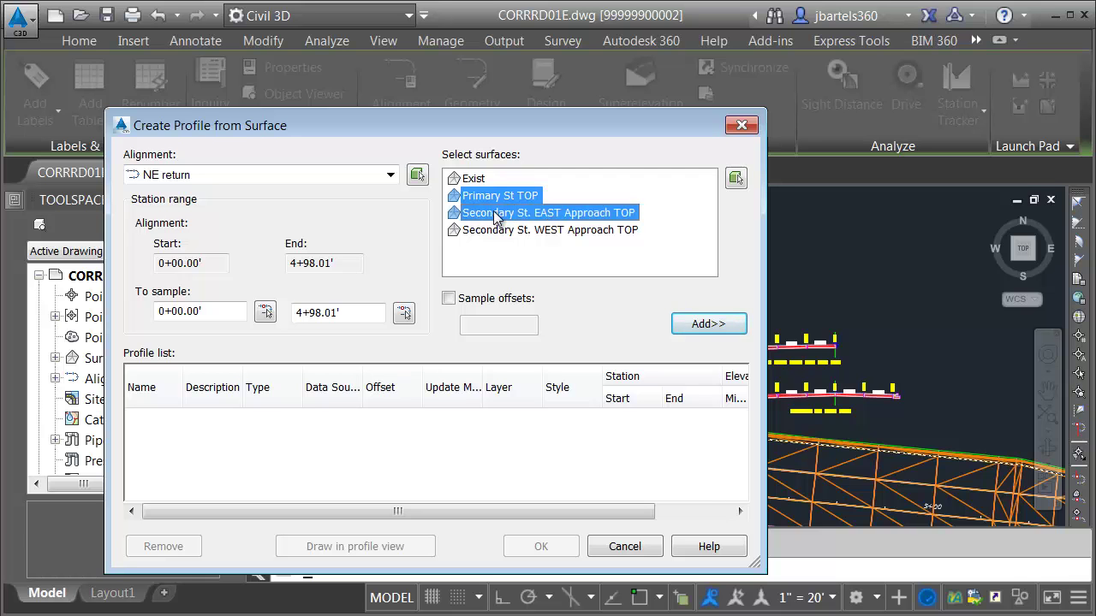
{"action": "left_click", "coordinate": [685, 324]}
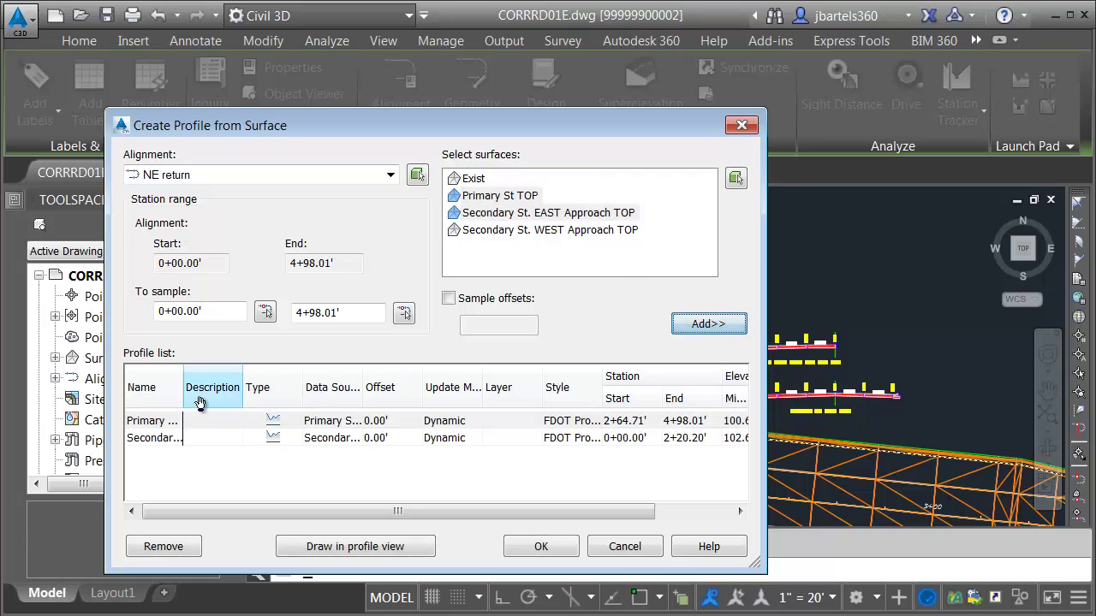
Step: Style both NE return surface profiles FDOT Existing Grade and draw them in a profile view
{"action": "left_click", "coordinate": [161, 423]}
{"action": "left_click", "coordinate": [216, 440], "text": "shift"}
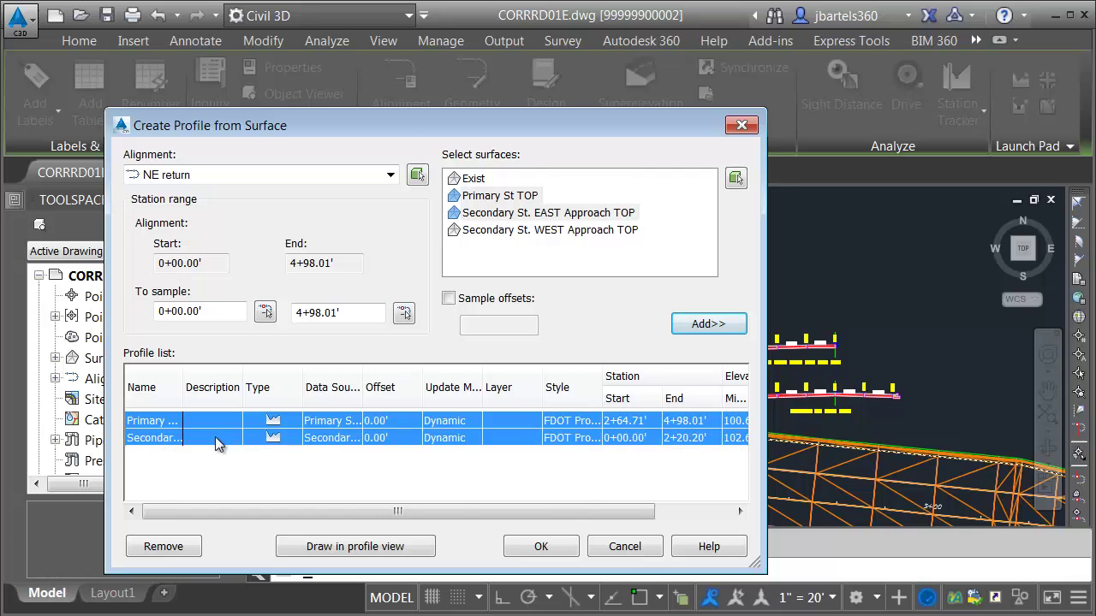
{"action": "left_click", "coordinate": [568, 428]}
{"action": "left_click", "coordinate": [470, 140]}
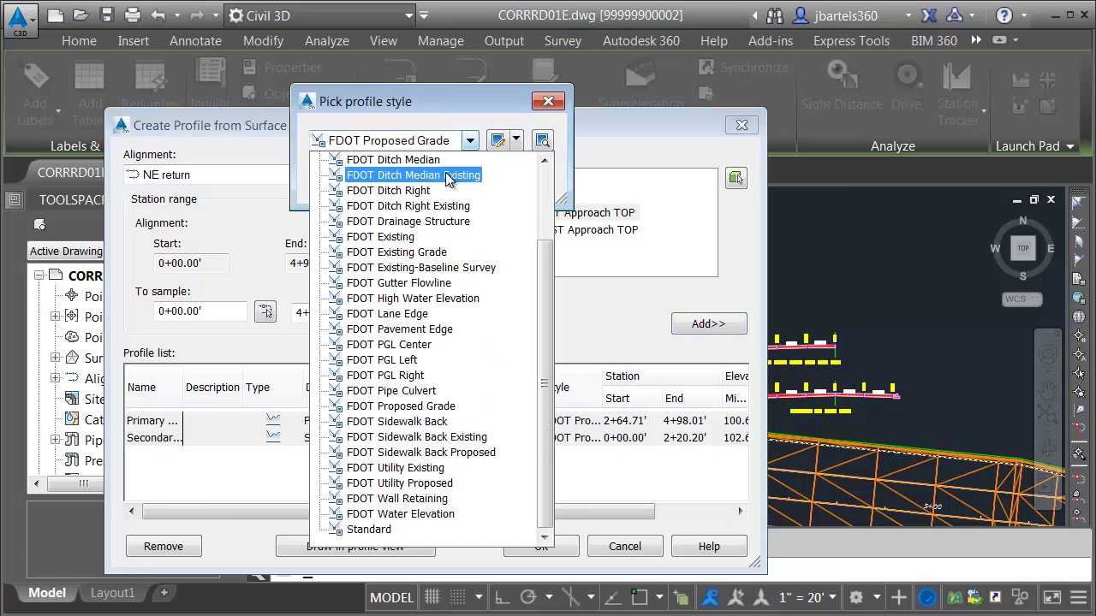
{"action": "left_click", "coordinate": [419, 258]}
{"action": "left_click", "coordinate": [367, 183]}
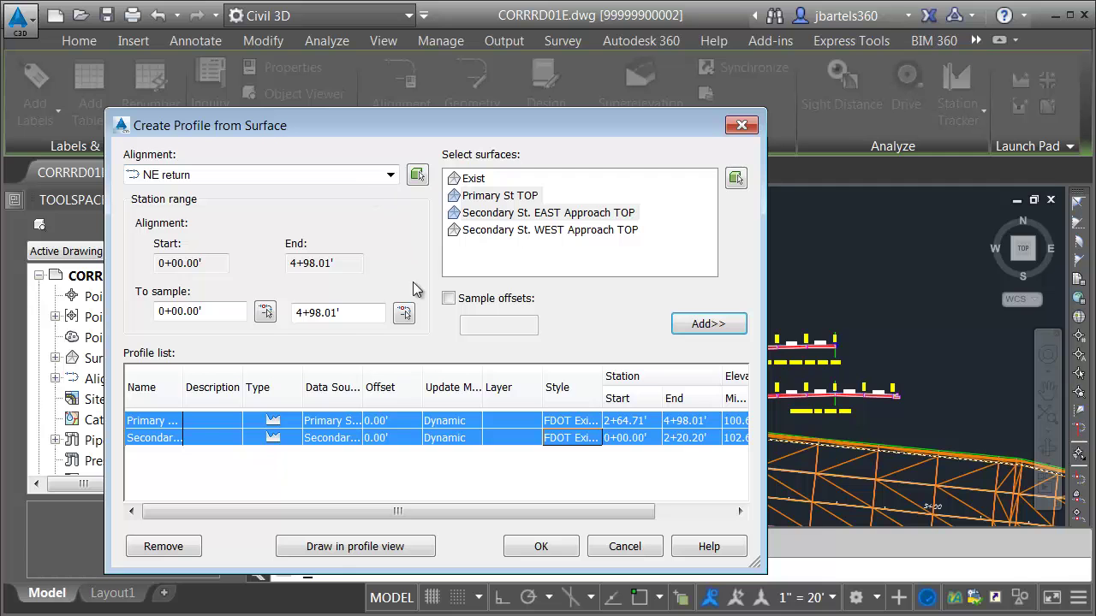
{"action": "left_click", "coordinate": [336, 549]}
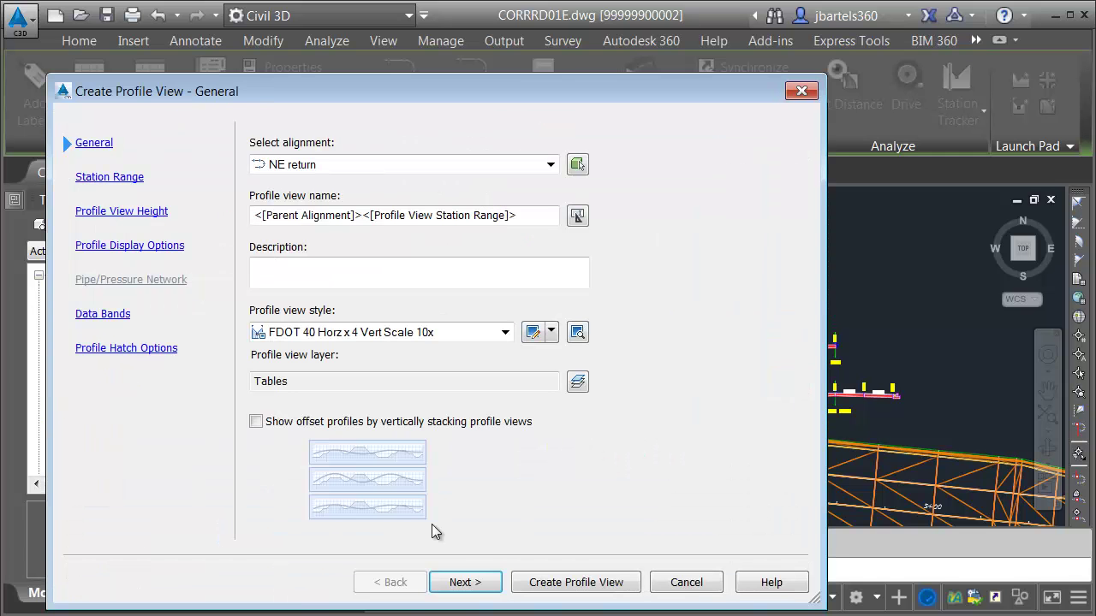
Step: Place the NE return profile view (0+00.00–4+98.01) above the corridor and select it
{"action": "left_click", "coordinate": [533, 580]}
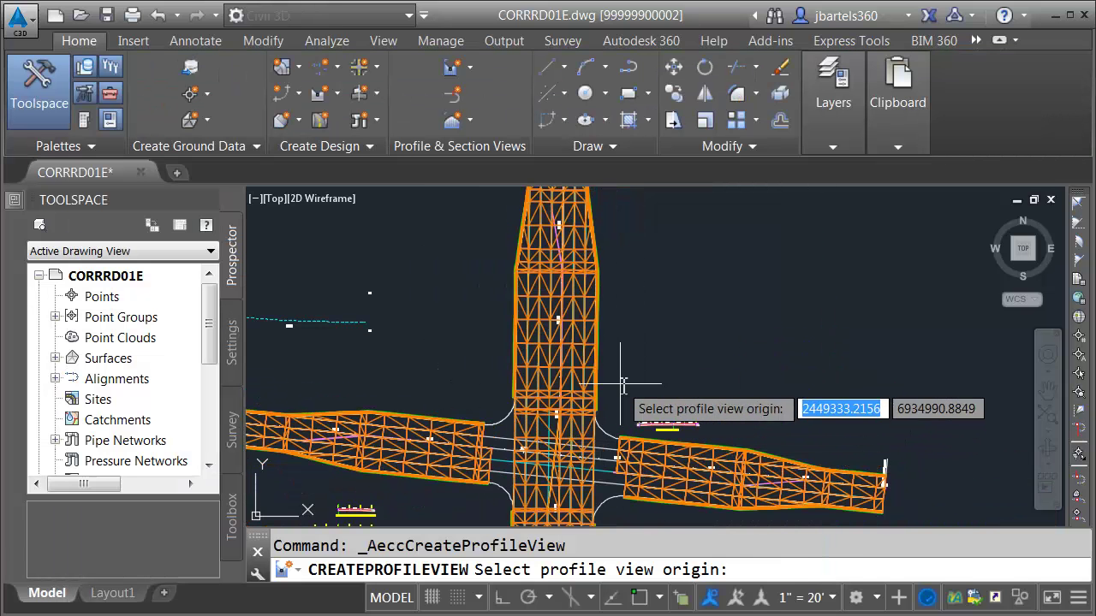
{"action": "left_click", "coordinate": [649, 362]}
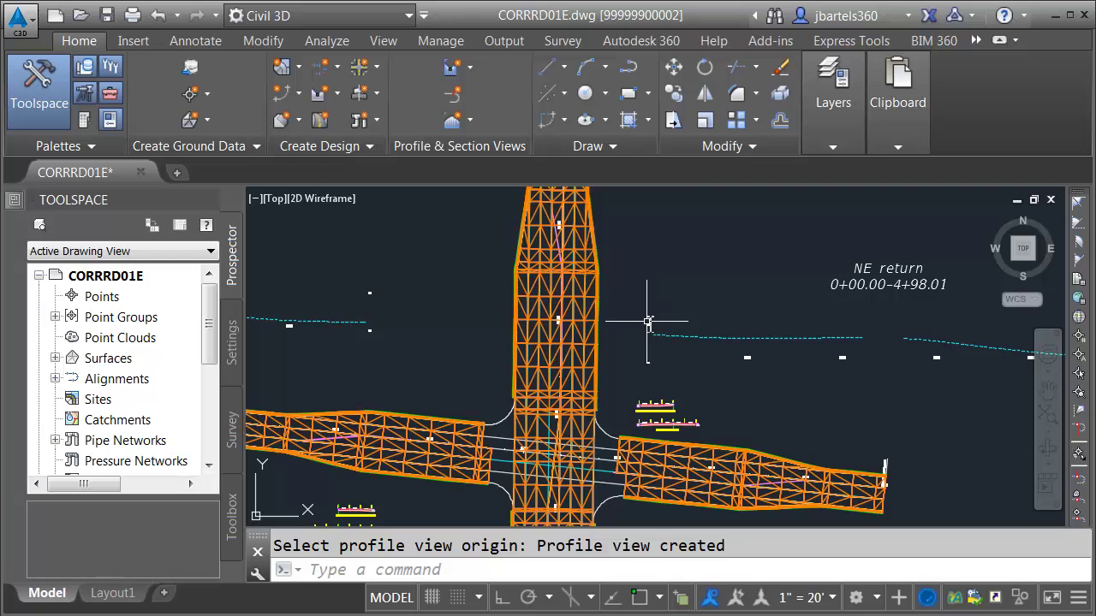
{"action": "left_click", "coordinate": [648, 321]}
{"action": "left_click", "coordinate": [760, 90]}
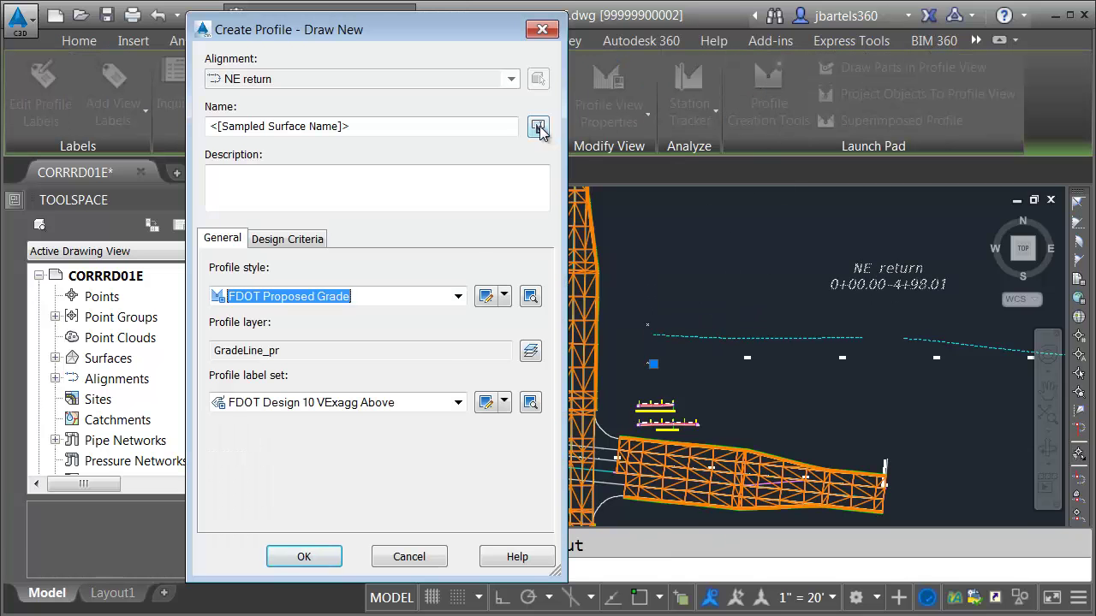
Step: Name the new layout profile with template <[Alignment Name]>-FG and create NE return-FG
{"action": "left_click", "coordinate": [538, 127]}
{"action": "left_click", "coordinate": [579, 255]}
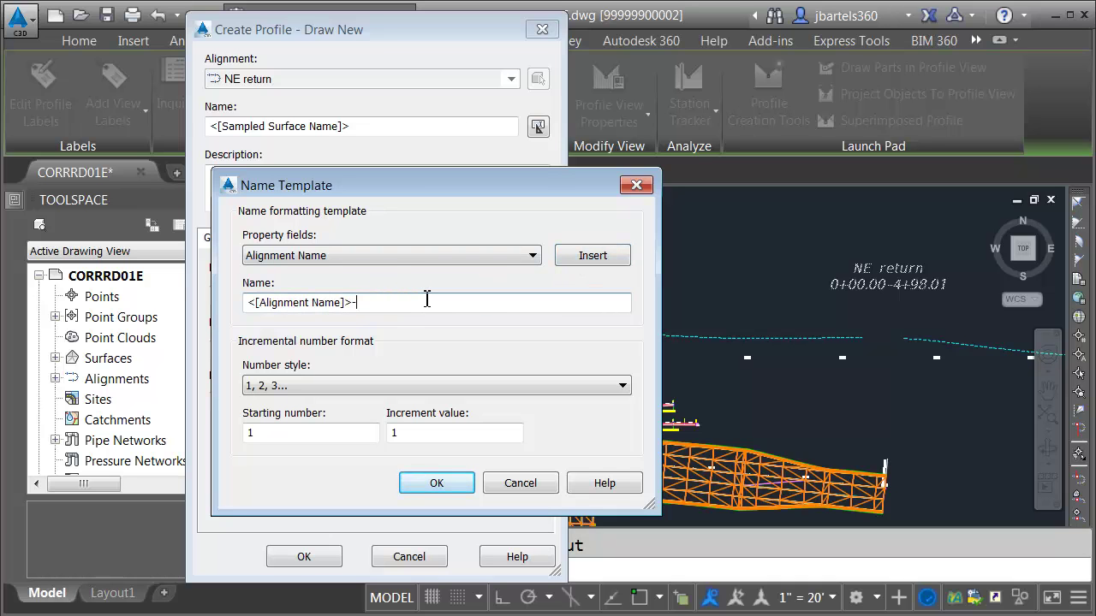
{"action": "left_click", "coordinate": [437, 483]}
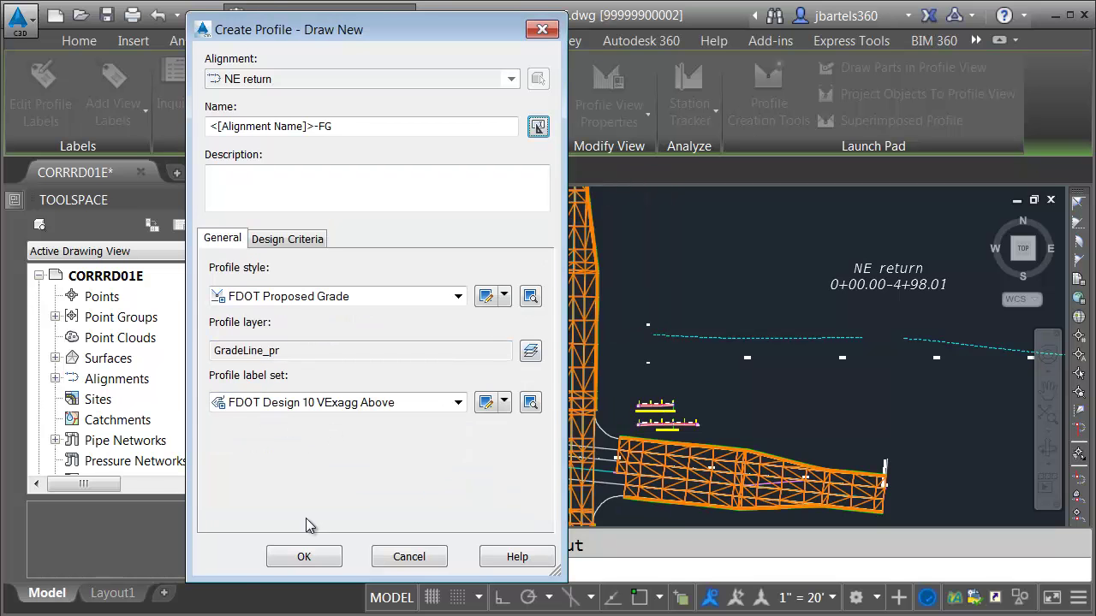
{"action": "left_click", "coordinate": [305, 558]}
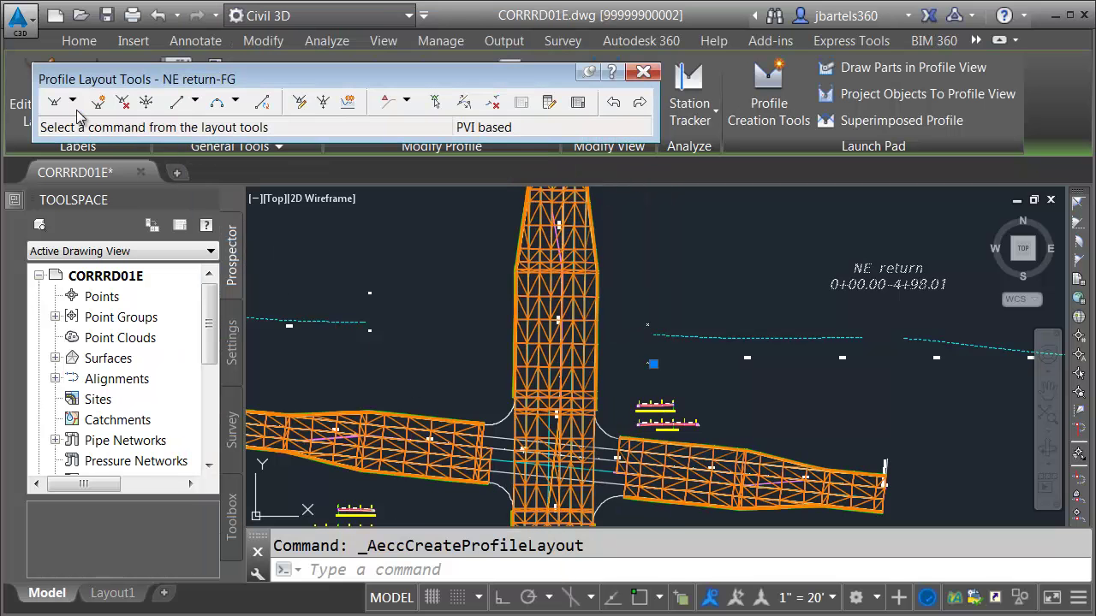
Step: Draw a -0.21% tangent from 2+20.20 to 2+64.71 between the surface profile endpoints
{"action": "left_click", "coordinate": [55, 103]}
{"action": "scroll", "coordinate": [814, 317], "scroll_direction": "up", "scroll_amount": 5}
{"action": "right_click", "coordinate": [859, 334], "text": "shift"}
{"action": "left_click", "coordinate": [913, 424]}
{"action": "left_click", "coordinate": [817, 317]}
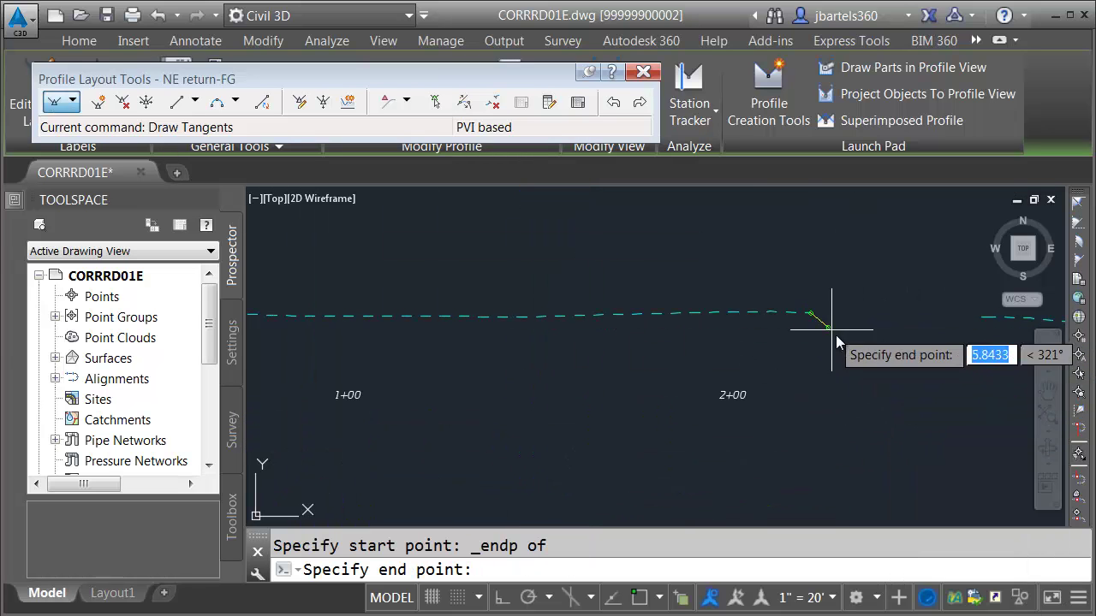
{"action": "right_click", "coordinate": [878, 348], "text": "shift"}
{"action": "left_click", "coordinate": [914, 446]}
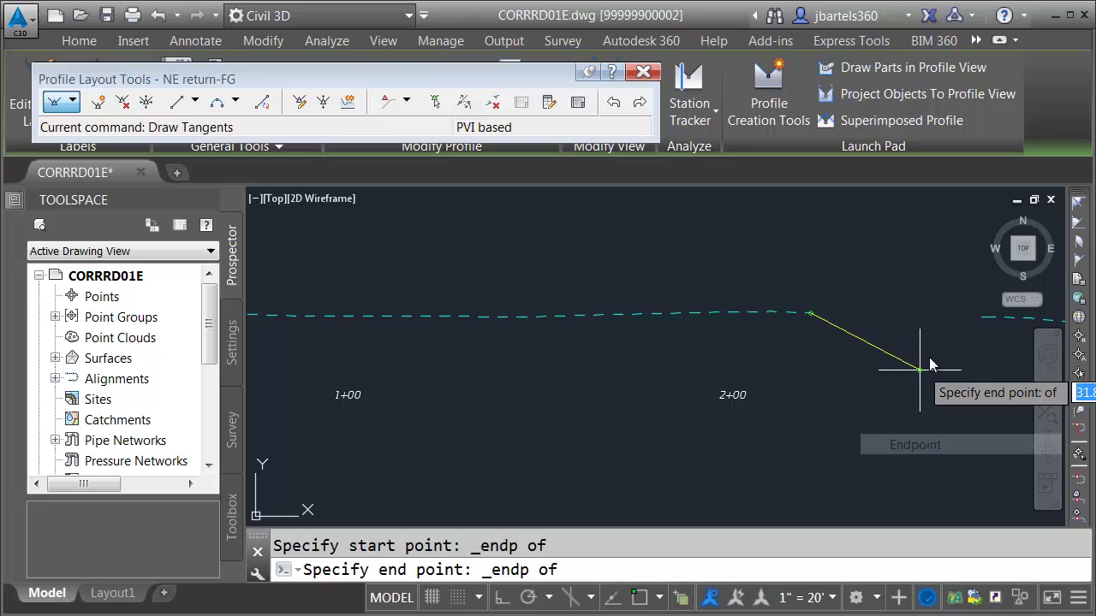
{"action": "left_click", "coordinate": [977, 318]}
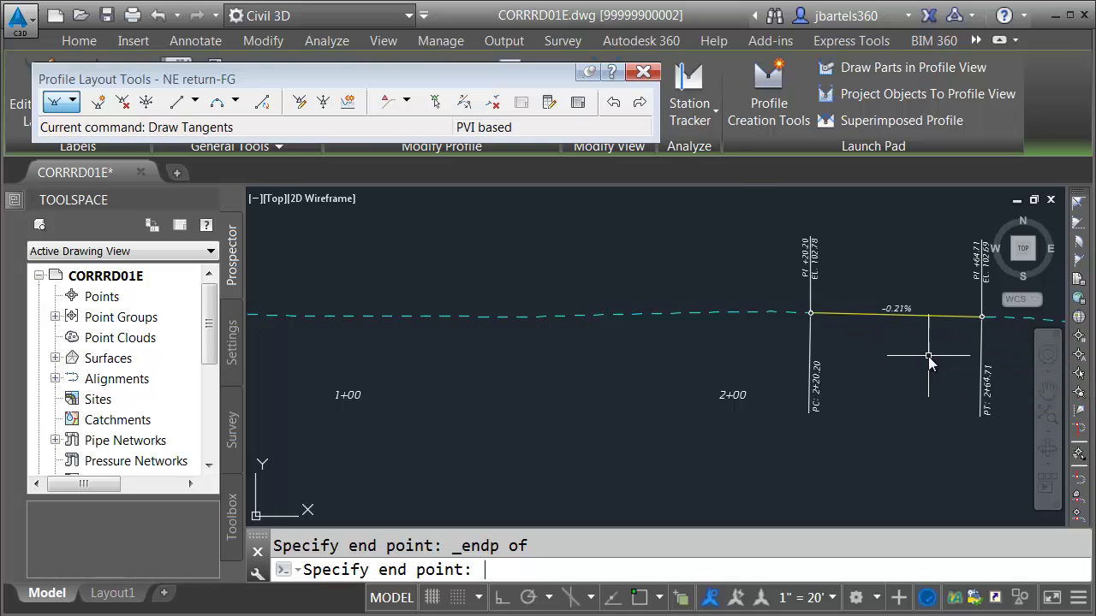
{"action": "key", "text": "Return"}
{"action": "left_click", "coordinate": [644, 72]}
{"action": "scroll", "coordinate": [673, 274], "scroll_direction": "down", "scroll_amount": 8}
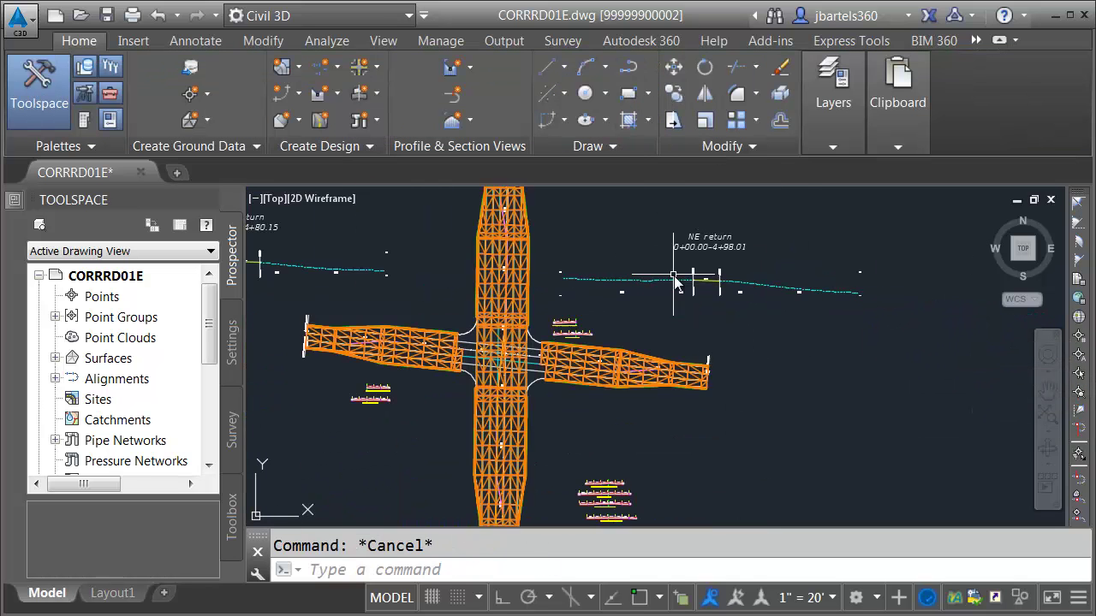
Step: Add Primary St TOP and Secondary St. EAST Approach TOP surface profiles to SE Return
{"action": "scroll", "coordinate": [574, 366], "scroll_direction": "up", "scroll_amount": 3}
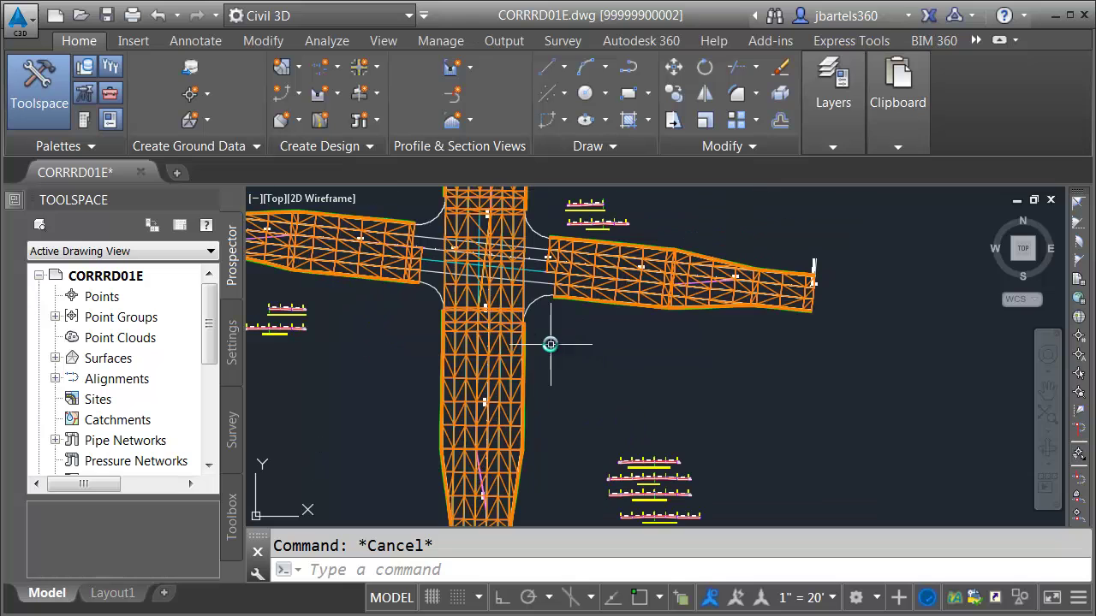
{"action": "left_click", "coordinate": [531, 303]}
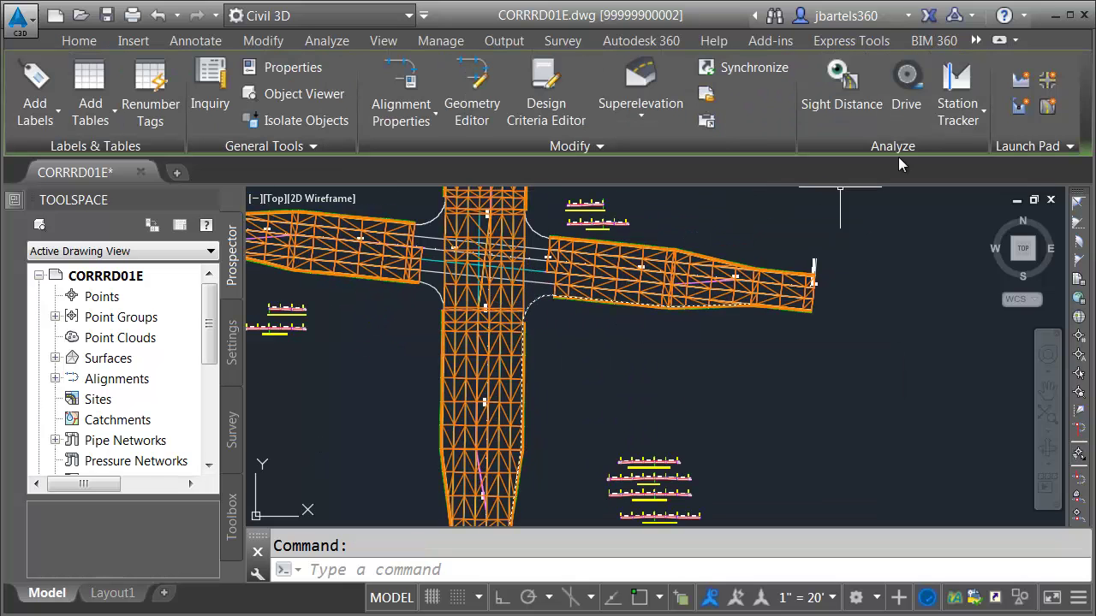
{"action": "left_click", "coordinate": [1019, 80]}
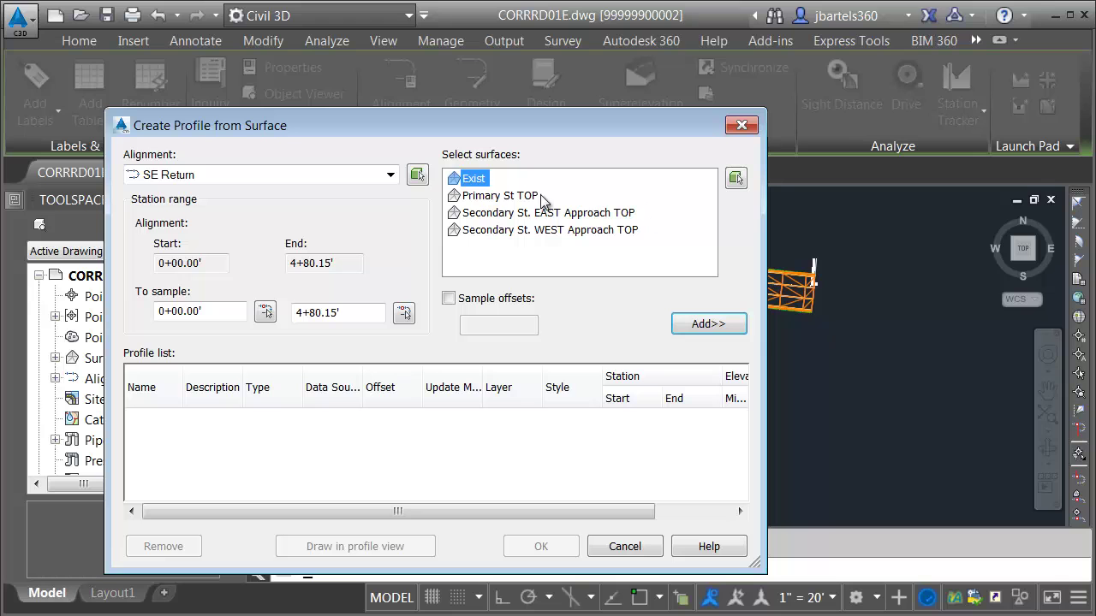
{"action": "left_click", "coordinate": [518, 196]}
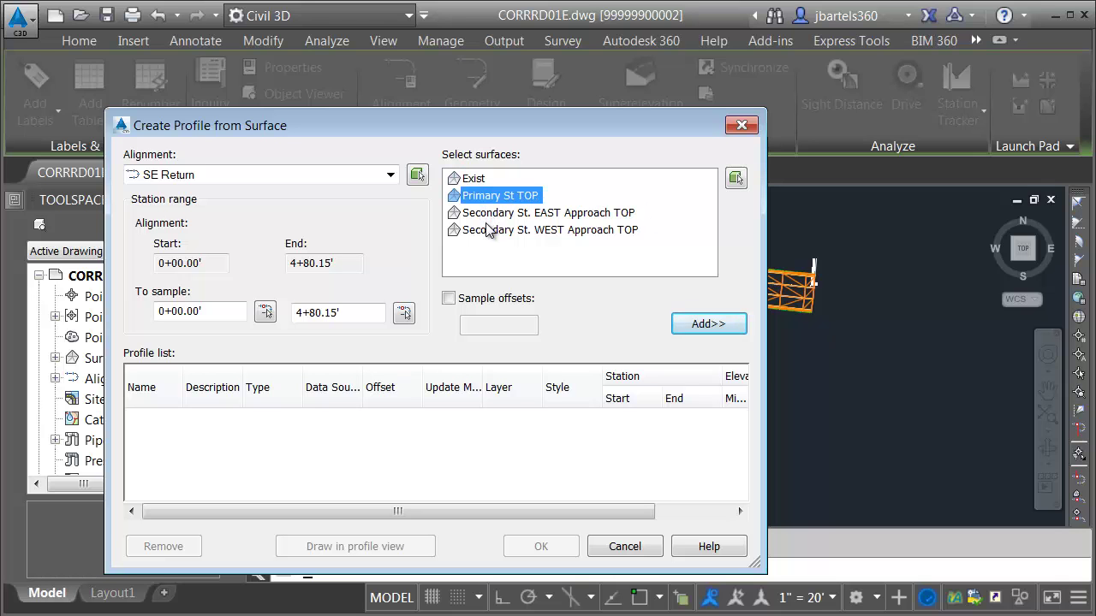
{"action": "left_click", "coordinate": [493, 213], "text": "ctrl"}
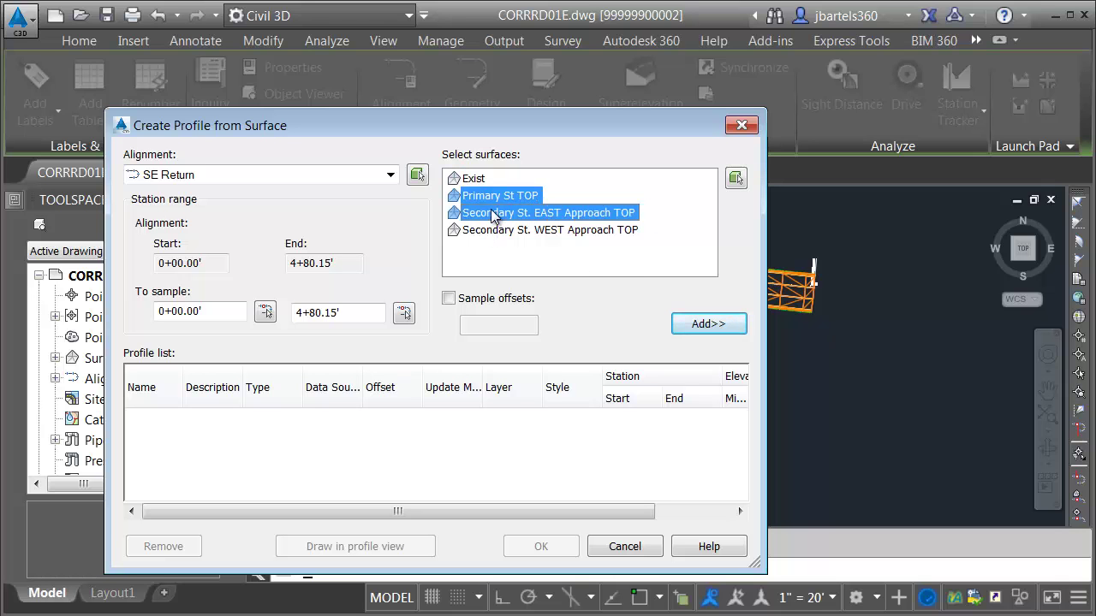
{"action": "left_click", "coordinate": [689, 323]}
Step: Set both new SE Return surface profiles to the FDOT Existing Grade style
{"action": "left_click", "coordinate": [154, 424]}
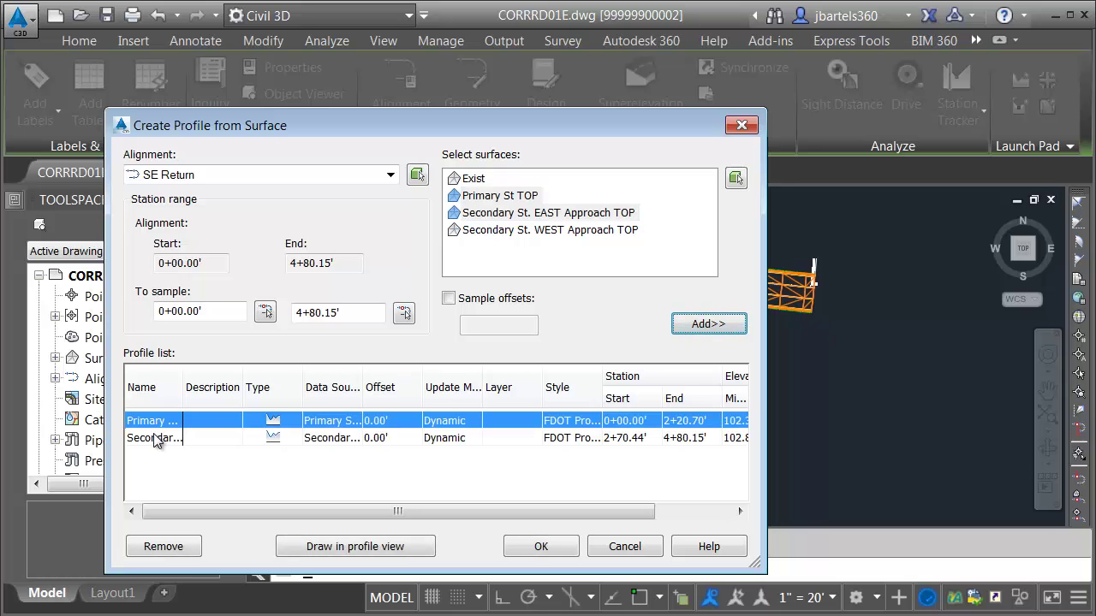
{"action": "left_click", "coordinate": [379, 435], "text": "ctrl"}
{"action": "left_click", "coordinate": [561, 437]}
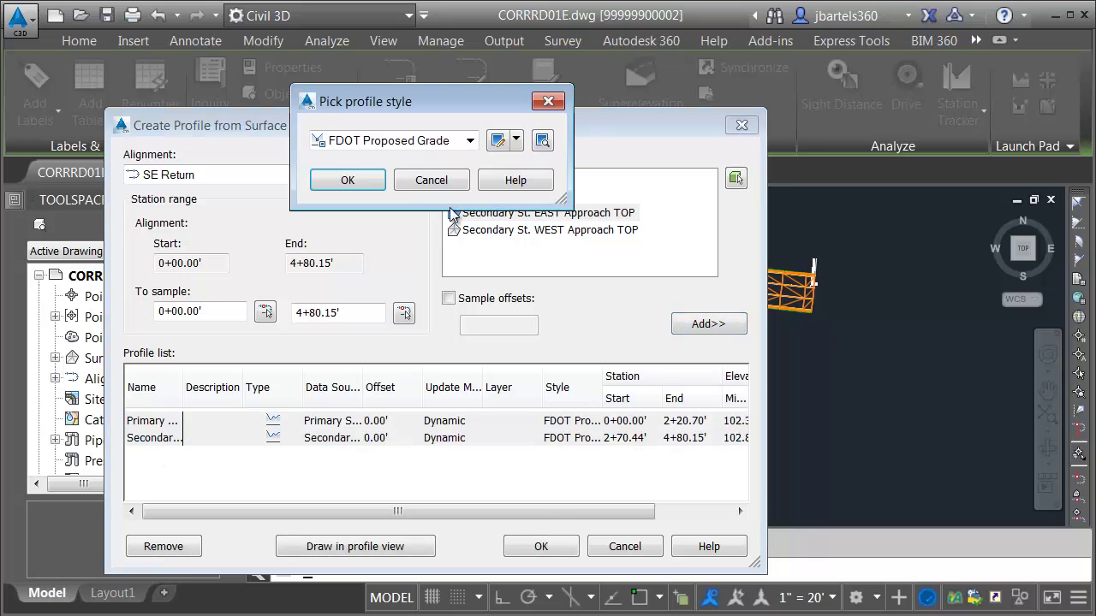
{"action": "left_click", "coordinate": [469, 140]}
{"action": "left_click", "coordinate": [424, 252]}
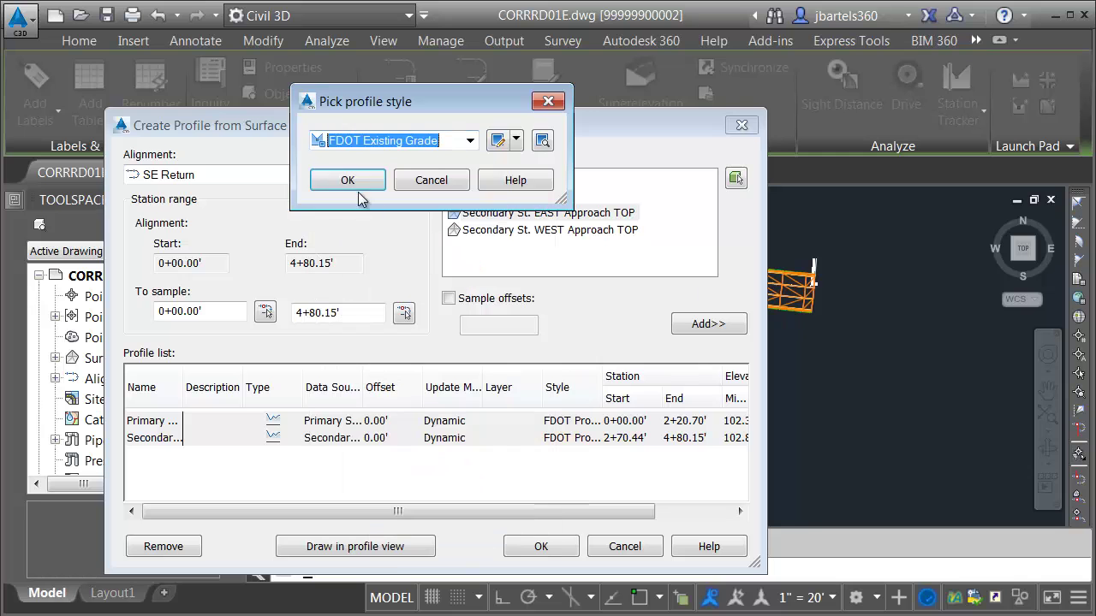
{"action": "left_click", "coordinate": [360, 182]}
{"action": "left_click", "coordinate": [373, 546]}
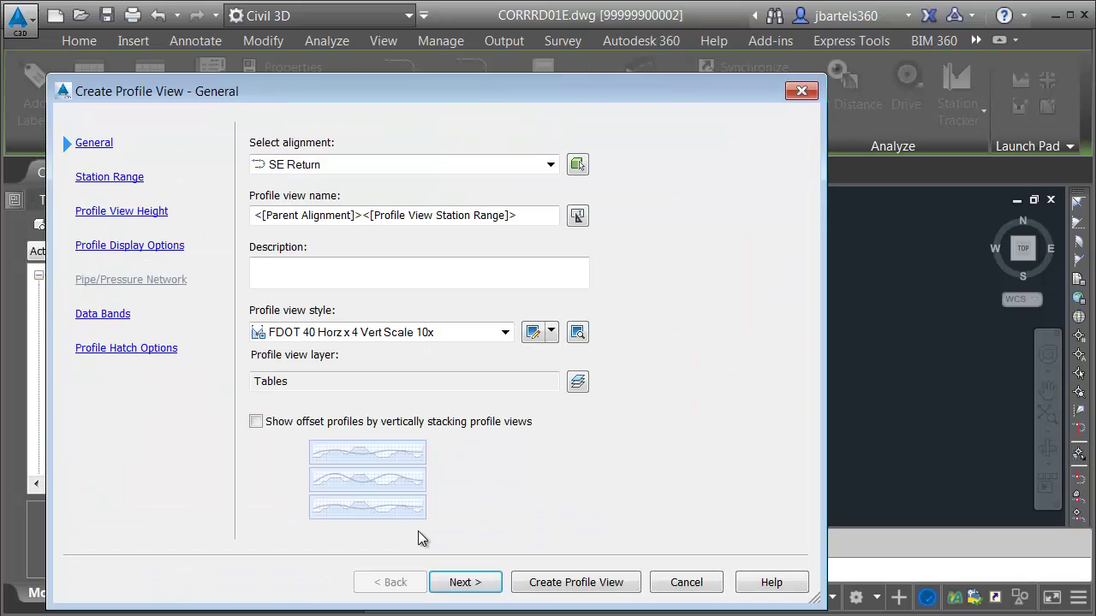
Step: Create and place the SE Return profile view spanning 0+00.00 to 4+80.15 with default settings
{"action": "left_click", "coordinate": [551, 584]}
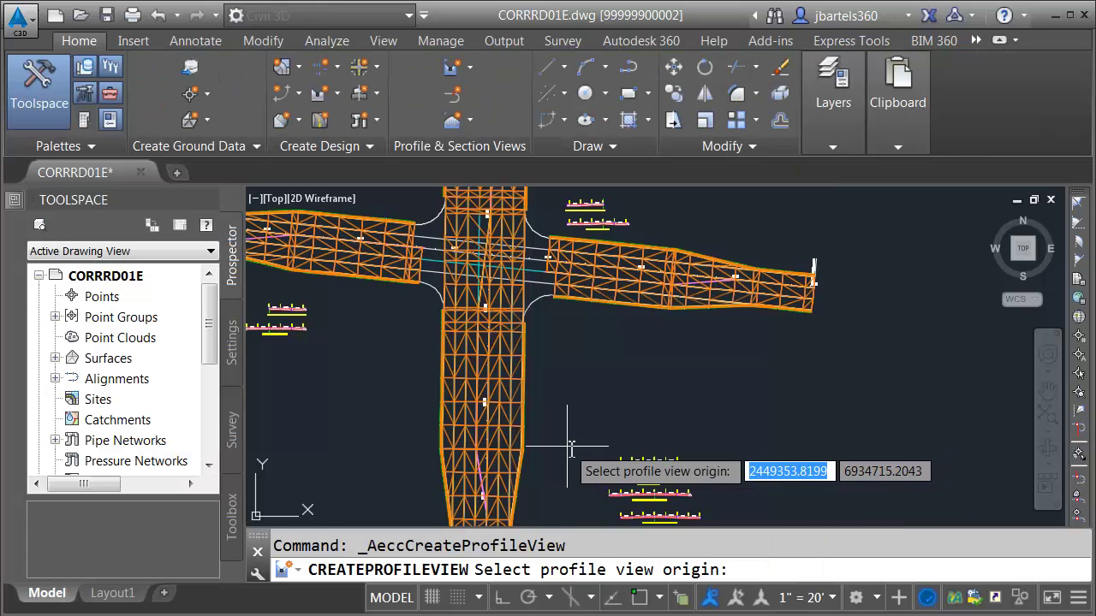
{"action": "left_click", "coordinate": [567, 442]}
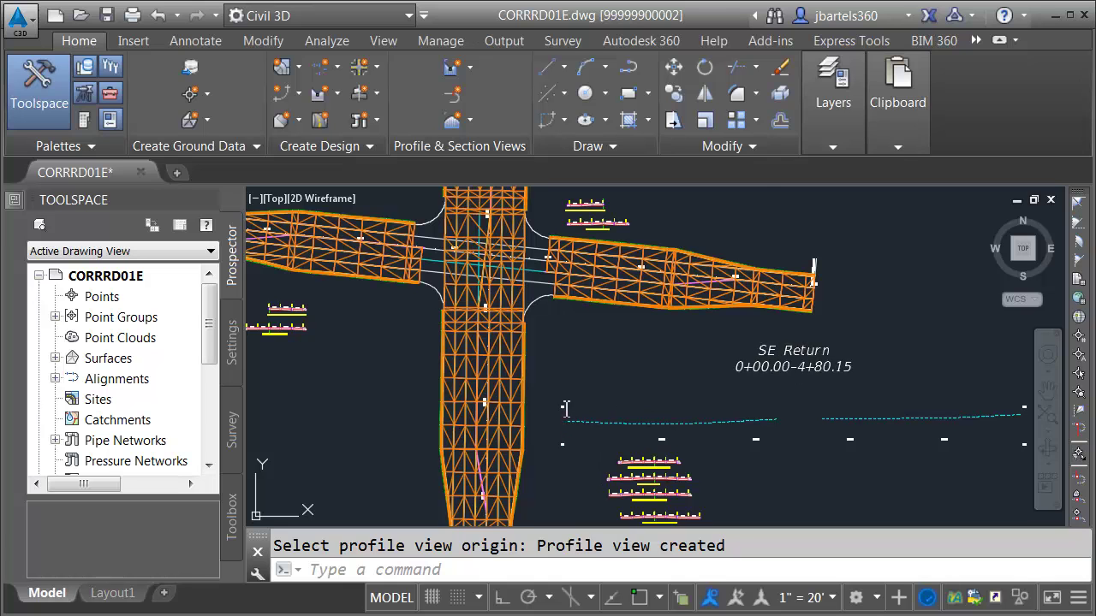
{"action": "left_click", "coordinate": [770, 363]}
Step: Create an empty layout profile named SE Return-FG using the <[Alignment Name]>-FG template
{"action": "left_click", "coordinate": [761, 94]}
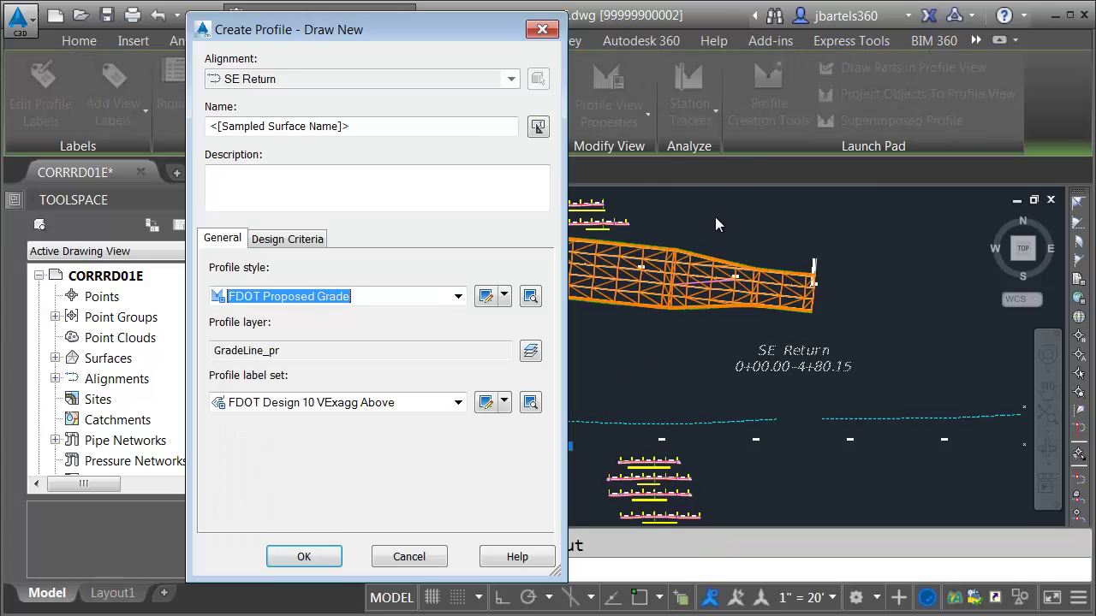
{"action": "left_click", "coordinate": [538, 128]}
{"action": "left_click", "coordinate": [567, 257]}
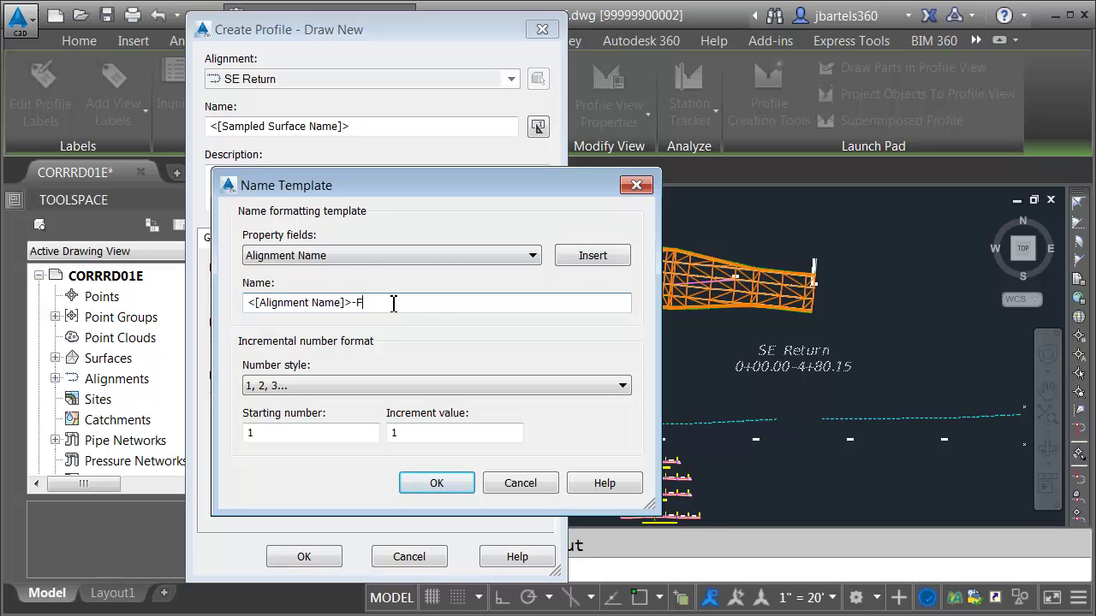
{"action": "left_click", "coordinate": [436, 483]}
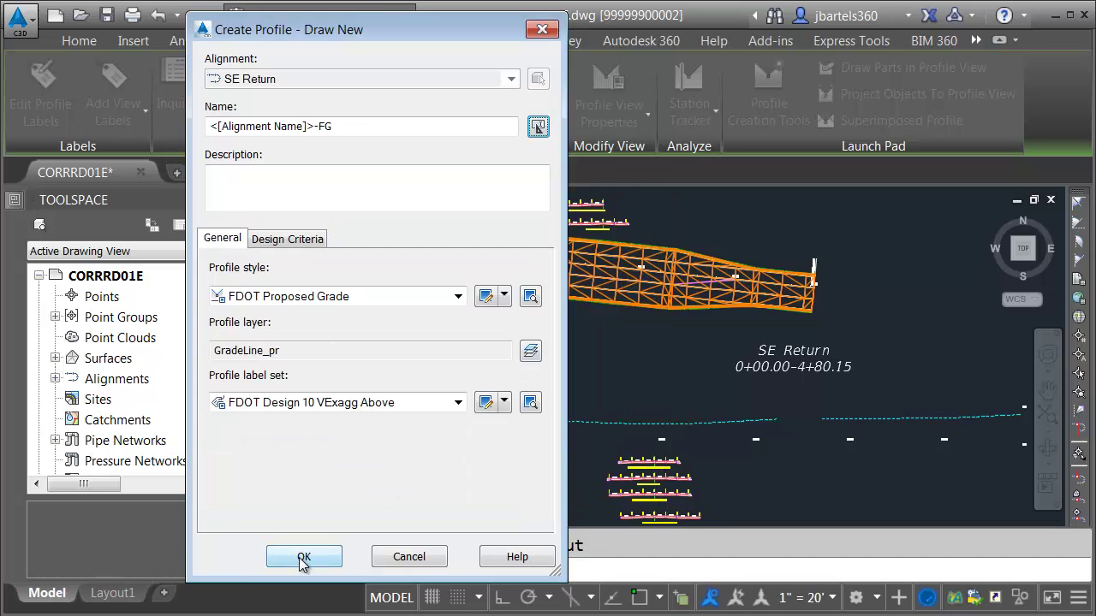
{"action": "left_click", "coordinate": [302, 557]}
{"action": "left_click", "coordinate": [56, 102]}
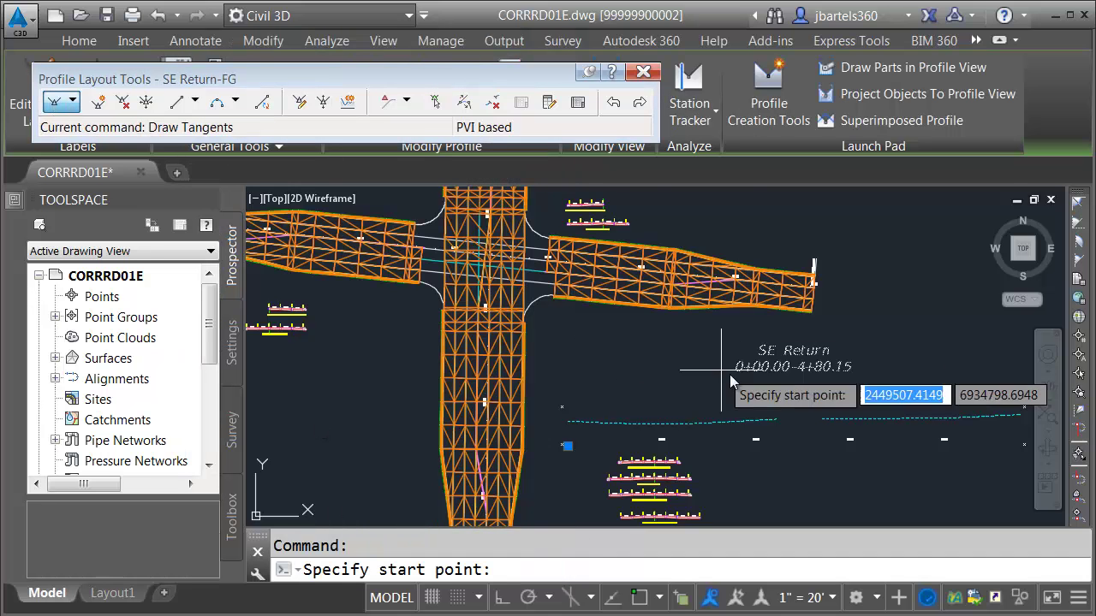
Step: Draw a 0.07% SE Return-FG tangent snapped between surface profile endpoints, 2+20.70 to 2+70.44
{"action": "scroll", "coordinate": [768, 411], "scroll_direction": "up", "scroll_amount": 5}
{"action": "right_click", "coordinate": [768, 411], "text": "shift"}
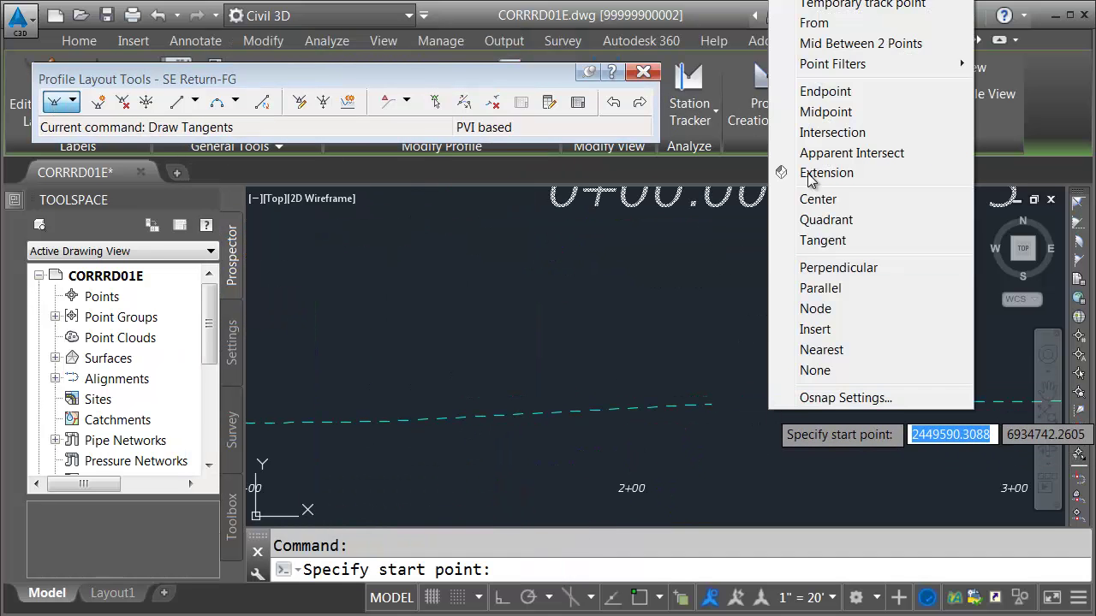
{"action": "left_click", "coordinate": [813, 90]}
{"action": "left_click", "coordinate": [714, 404]}
{"action": "right_click", "coordinate": [768, 407], "text": "shift"}
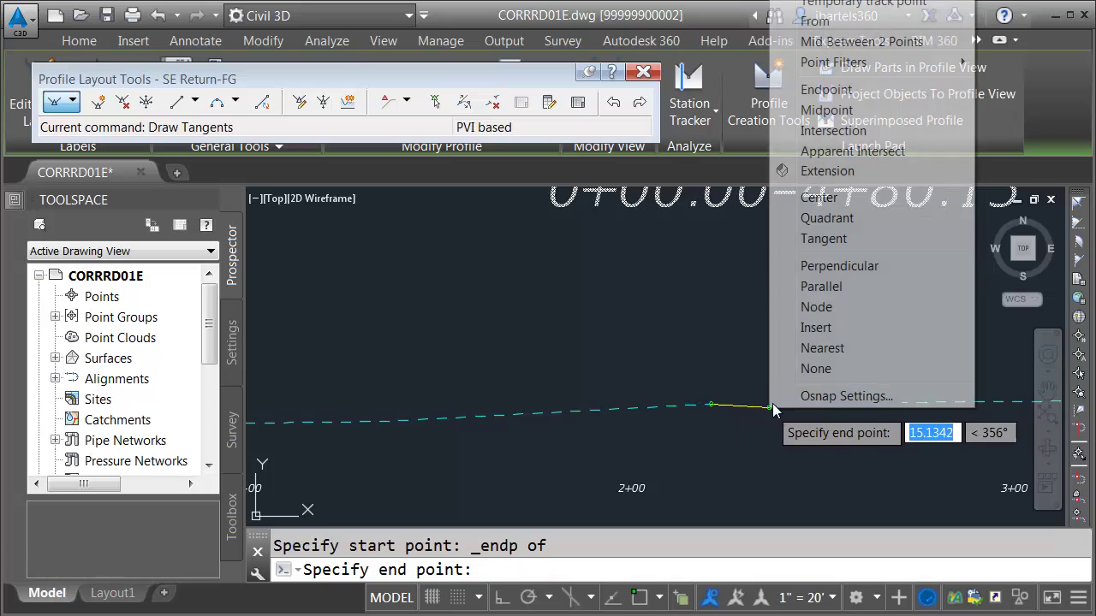
{"action": "left_click", "coordinate": [813, 90]}
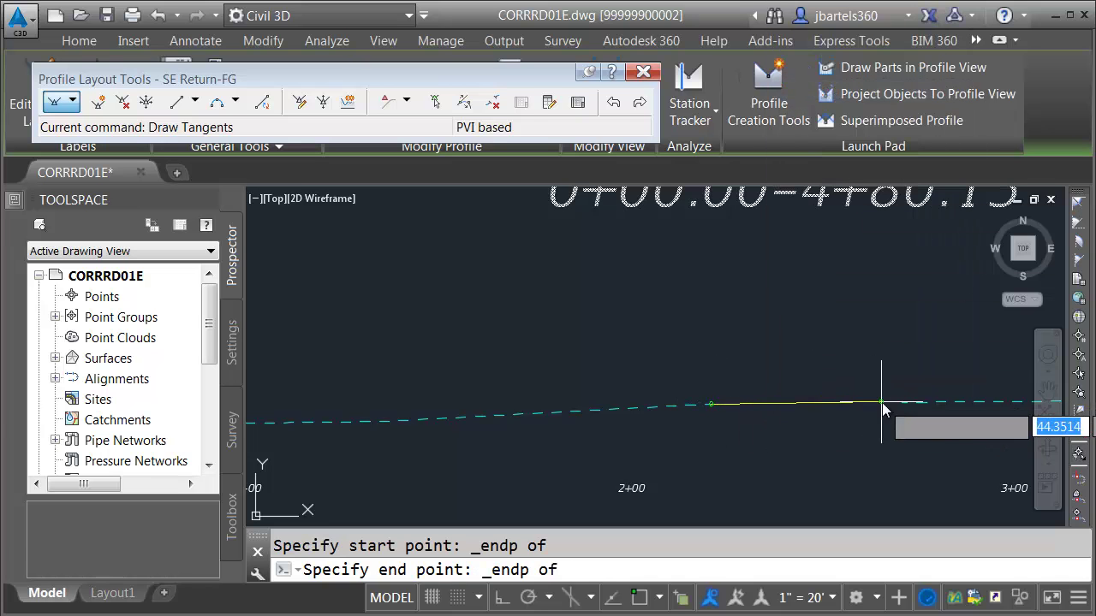
{"action": "left_click", "coordinate": [872, 433]}
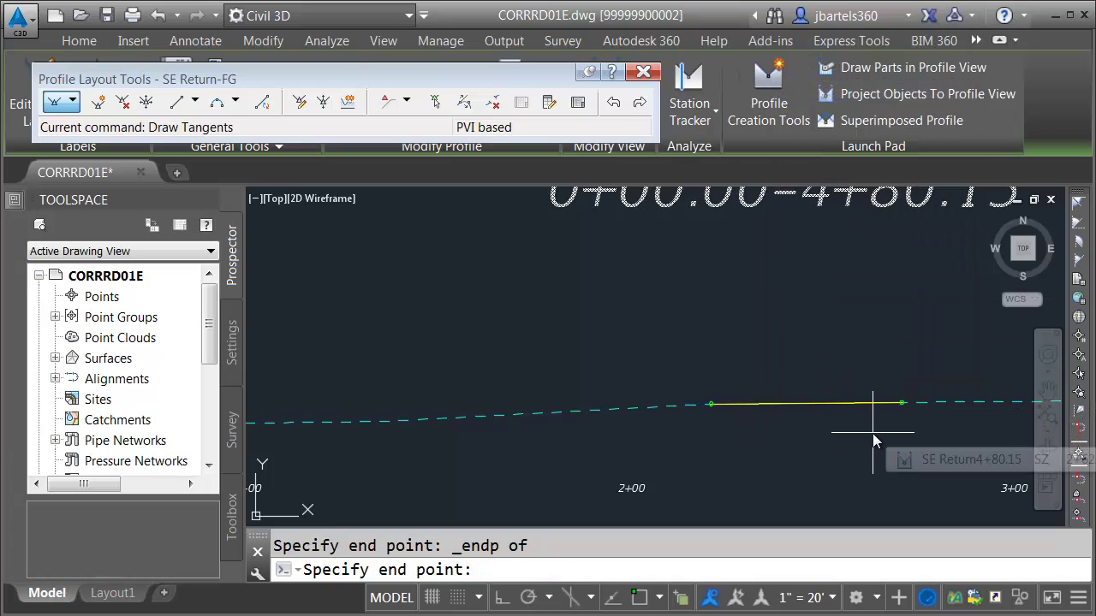
{"action": "key", "text": "Return"}
{"action": "left_click", "coordinate": [643, 73]}
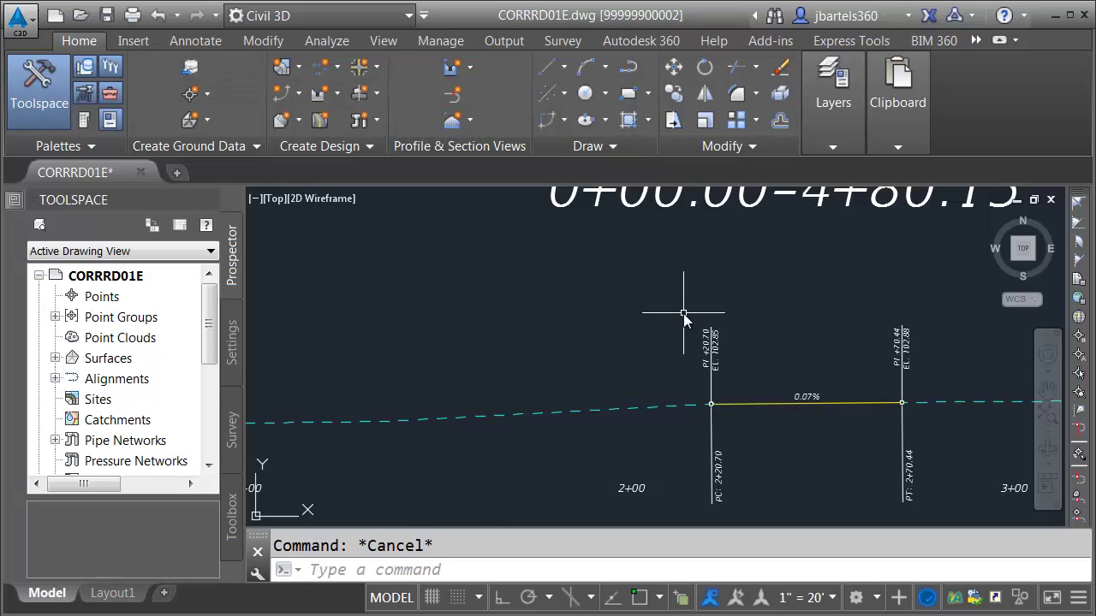
{"action": "scroll", "coordinate": [677, 311], "scroll_direction": "down", "scroll_amount": 5}
{"action": "middle_click_drag", "start_coordinate": [475, 295], "coordinate": [680, 368]}
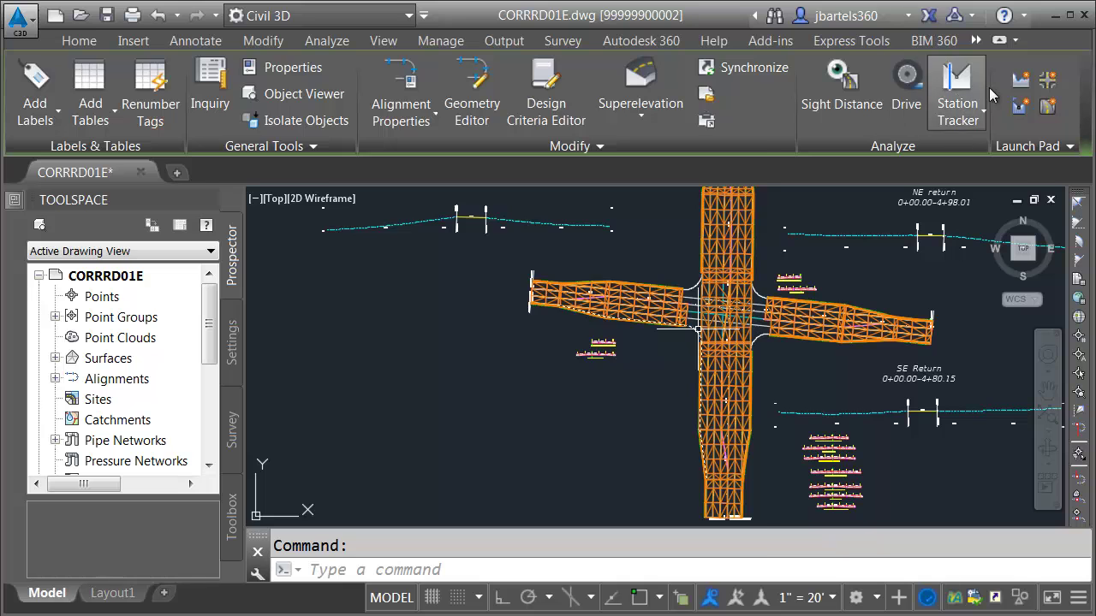
Step: Add Primary St TOP and Secondary St. WEST Approach TOP surface profiles to SW return
{"action": "left_click", "coordinate": [1020, 80]}
{"action": "left_click", "coordinate": [526, 196]}
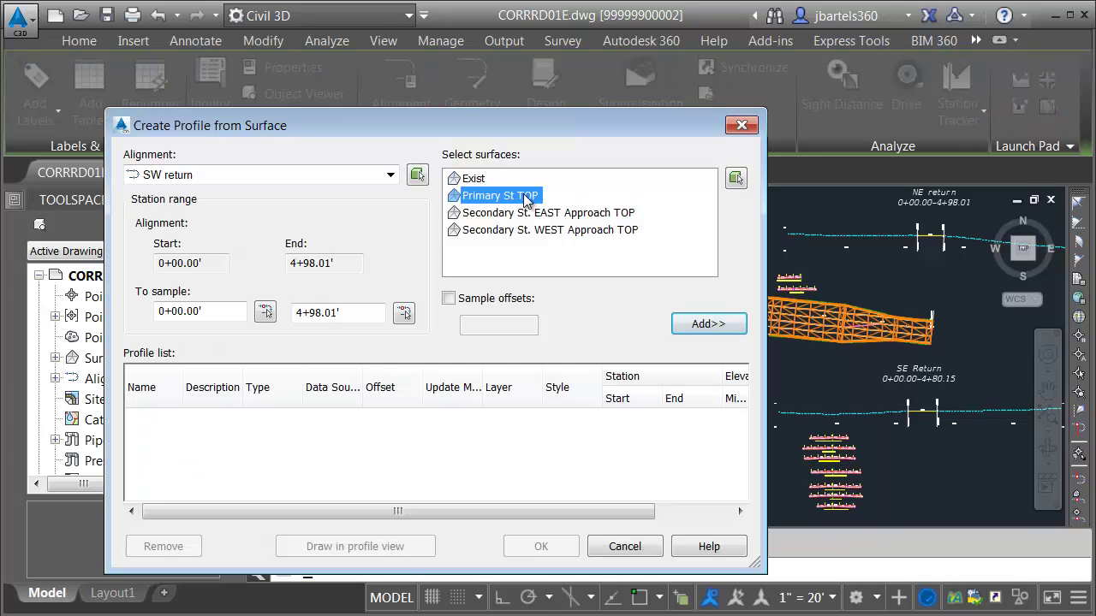
{"action": "left_click", "coordinate": [527, 229], "text": "ctrl"}
{"action": "left_click", "coordinate": [708, 324]}
Step: Set both SW return surface profiles to the FDOT Existing Grade style
{"action": "left_click", "coordinate": [158, 426]}
{"action": "left_click", "coordinate": [195, 439], "text": "ctrl"}
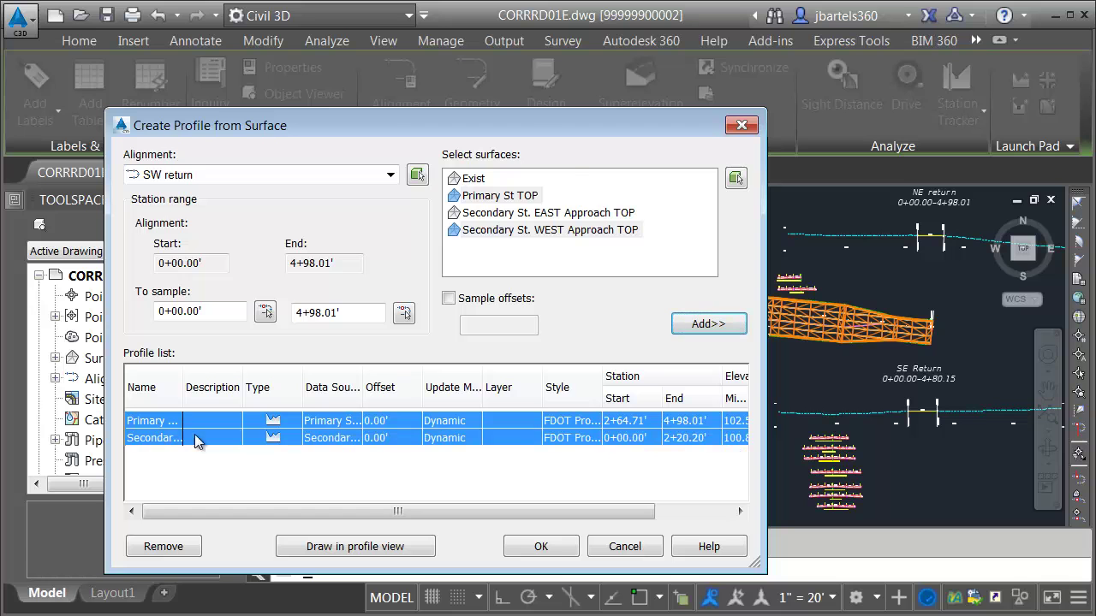
{"action": "left_click", "coordinate": [551, 427]}
{"action": "left_click", "coordinate": [441, 148]}
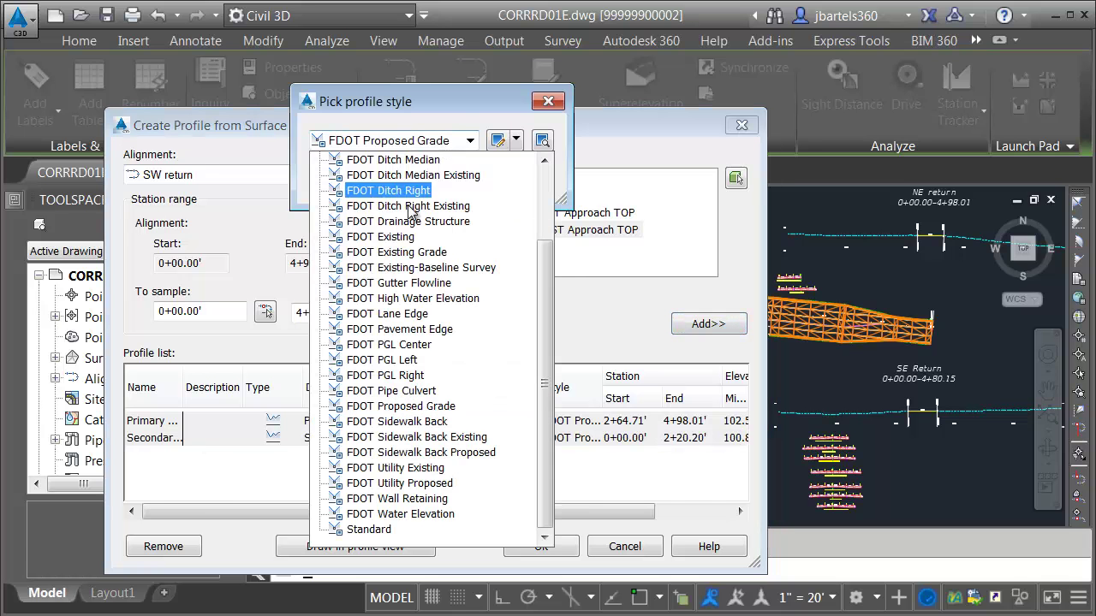
{"action": "left_click", "coordinate": [394, 250]}
{"action": "left_click", "coordinate": [350, 180]}
Step: Create and place the SW return profile view spanning 0+00.00 to 4+98.01
{"action": "left_click", "coordinate": [378, 547]}
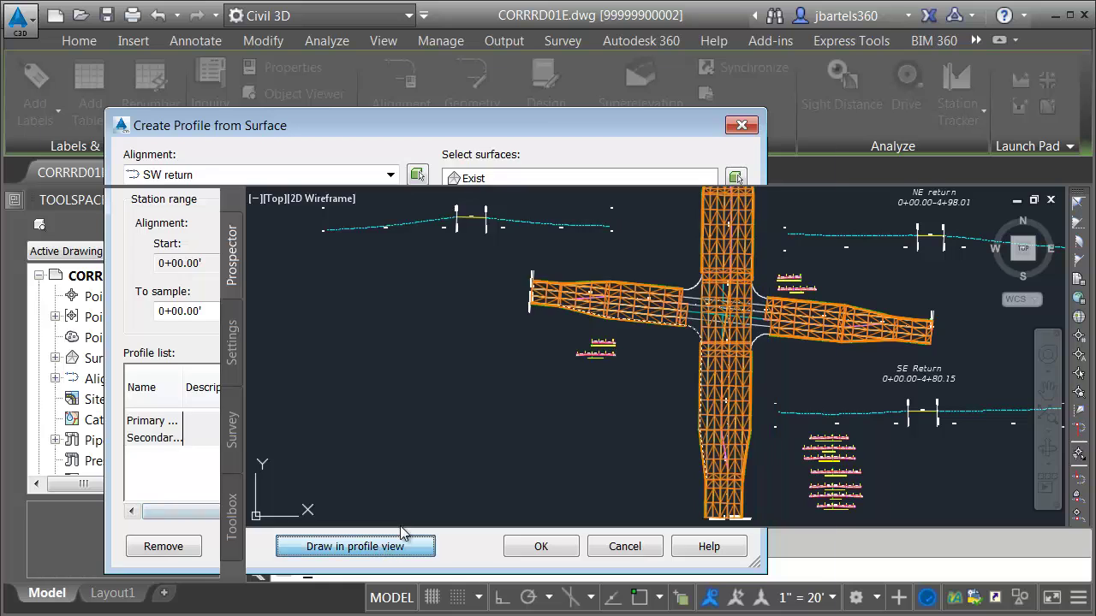
{"action": "left_click", "coordinate": [575, 582]}
{"action": "scroll", "coordinate": [428, 480], "scroll_direction": "down", "scroll_amount": 3}
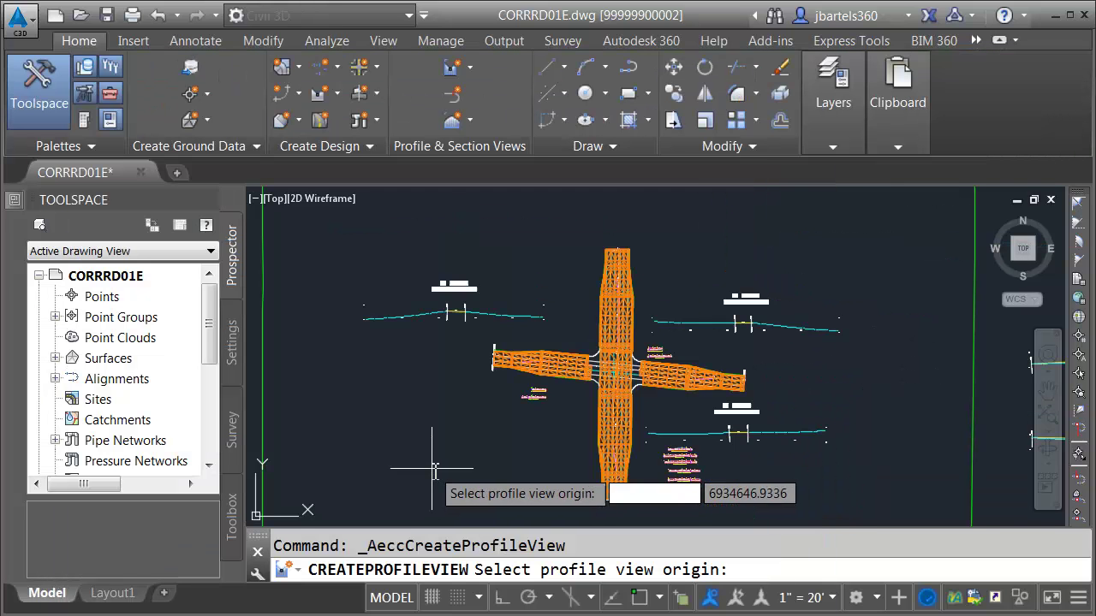
{"action": "left_click", "coordinate": [369, 463]}
{"action": "scroll", "coordinate": [369, 464], "scroll_direction": "up", "scroll_amount": 4}
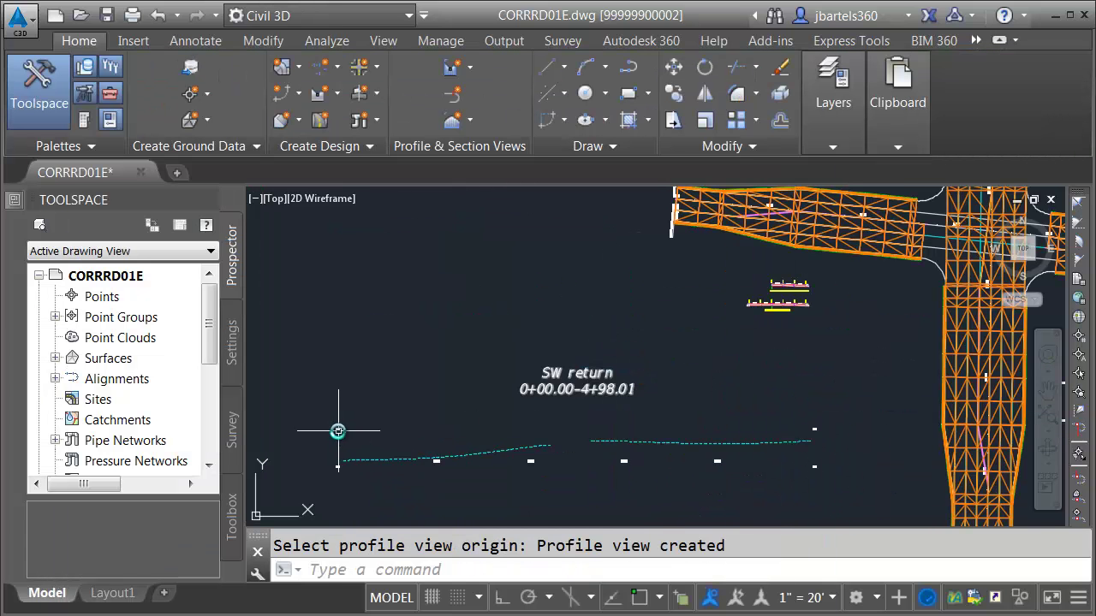
{"action": "left_click", "coordinate": [368, 460]}
Step: Create an empty layout profile named SW return-FG using the <[Alignment Name]>-FG template
{"action": "left_click", "coordinate": [724, 142]}
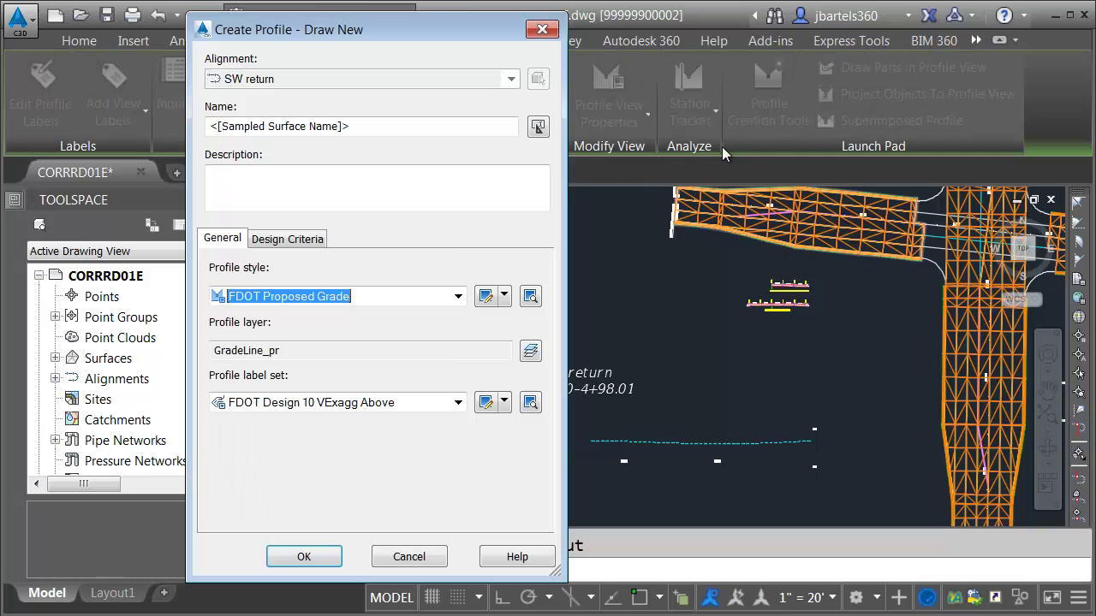
{"action": "left_click", "coordinate": [539, 126]}
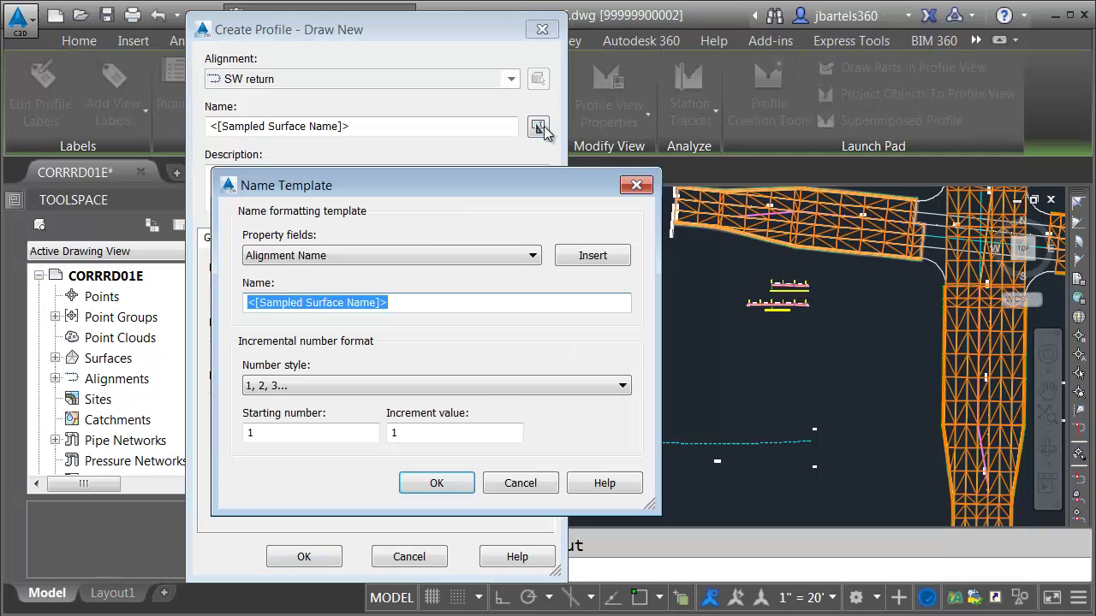
{"action": "left_click", "coordinate": [570, 257]}
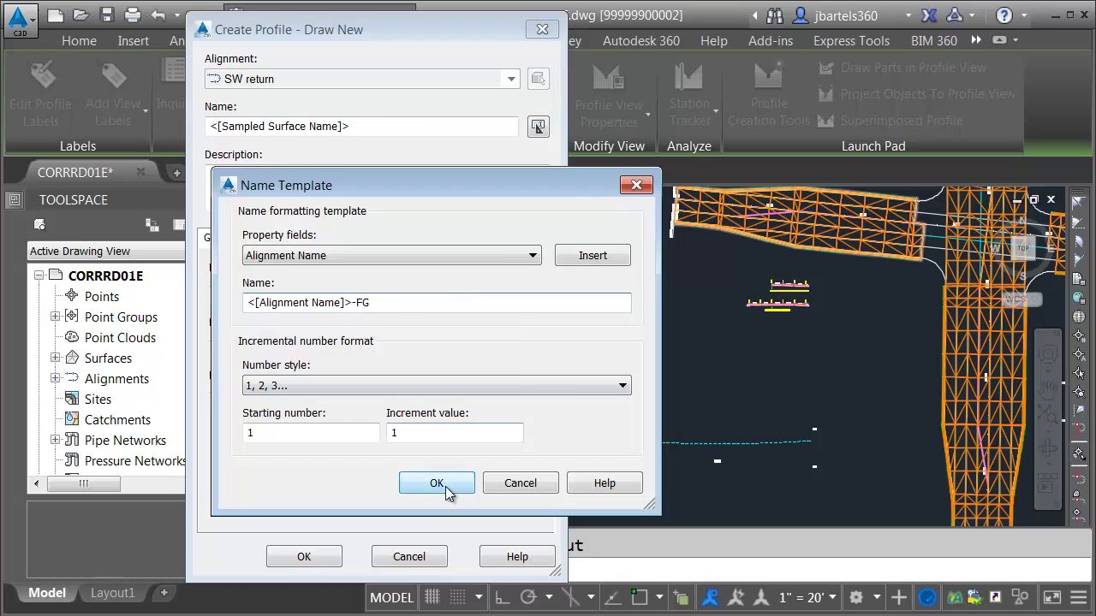
{"action": "left_click", "coordinate": [436, 484]}
{"action": "left_click", "coordinate": [318, 554]}
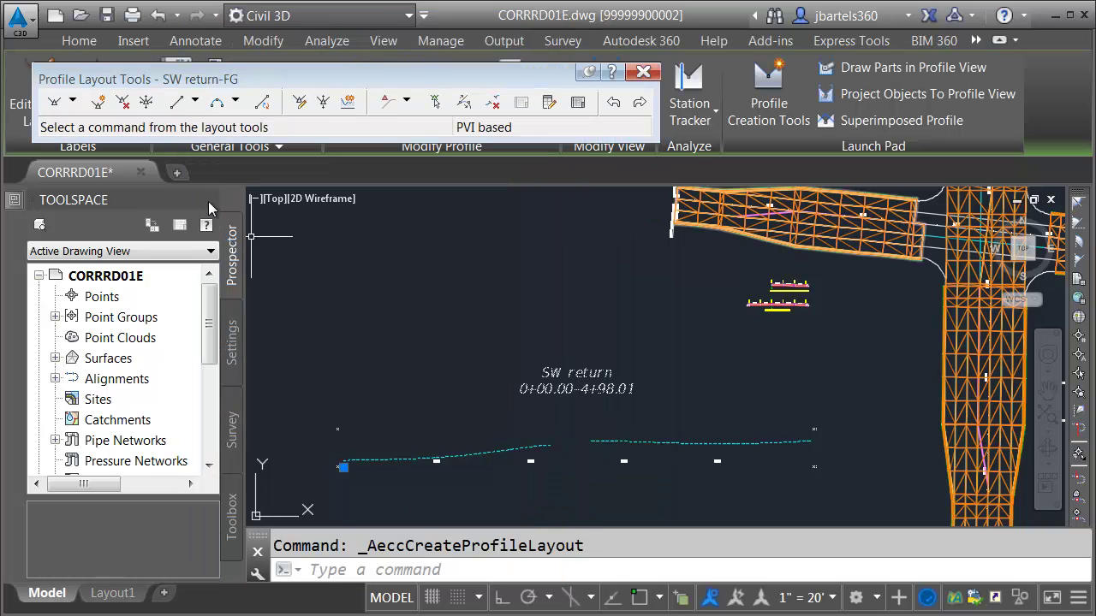
{"action": "left_click", "coordinate": [54, 101]}
Step: Draw one SW return-FG tangent bridging the surface profile gap, snapped to endpoints at both ends
{"action": "scroll", "coordinate": [539, 443], "scroll_direction": "up", "scroll_amount": 4}
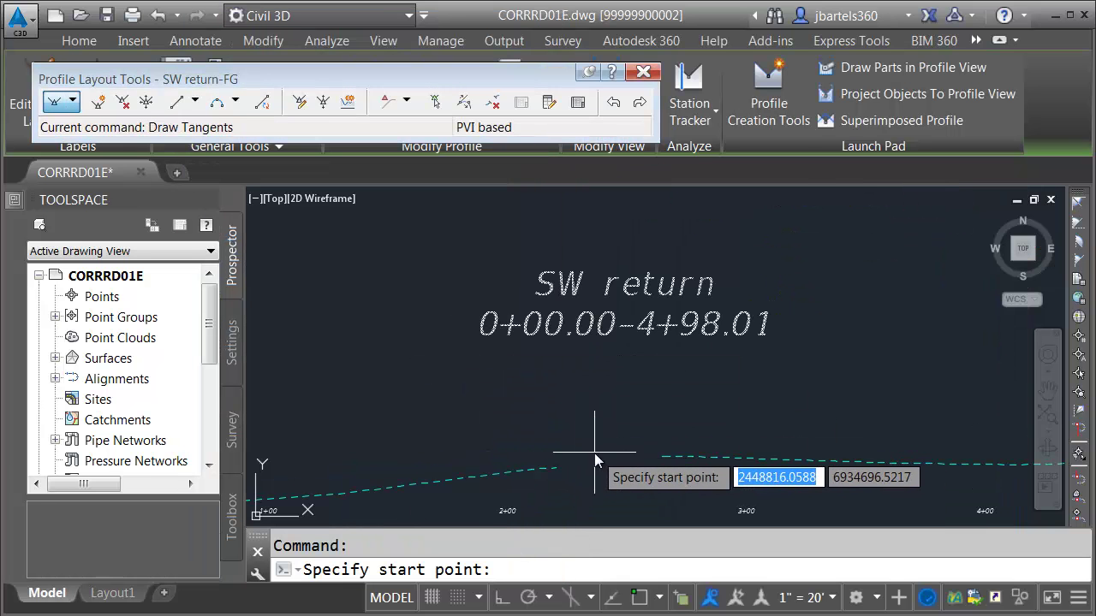
{"action": "right_click", "coordinate": [596, 459], "text": "shift"}
{"action": "left_click", "coordinate": [653, 135]}
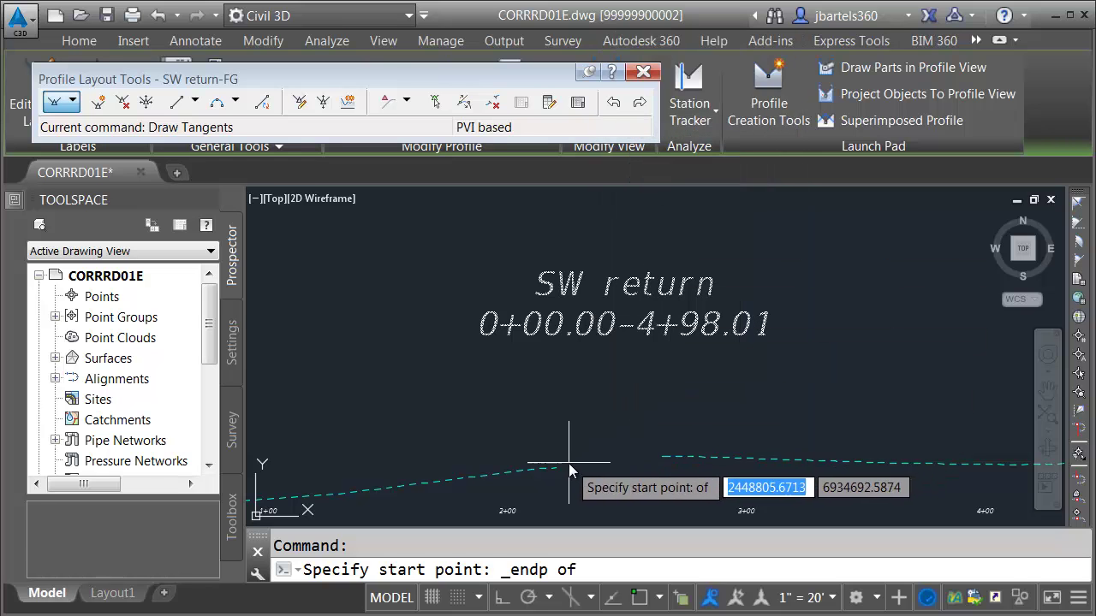
{"action": "left_click", "coordinate": [556, 467]}
{"action": "right_click", "coordinate": [611, 420], "text": "shift"}
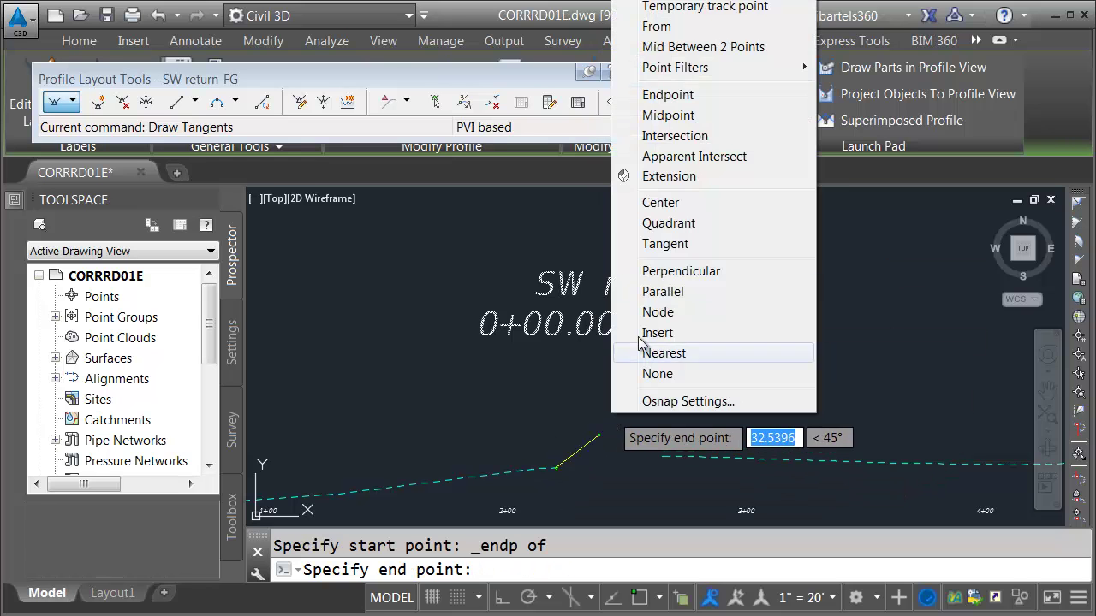
{"action": "left_click", "coordinate": [670, 95]}
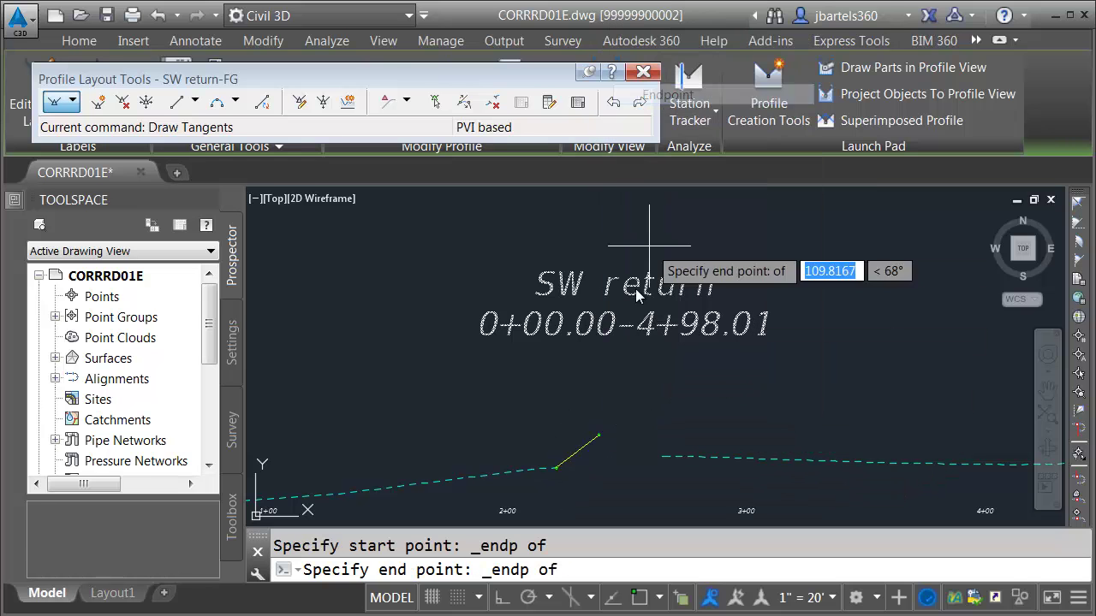
{"action": "left_click", "coordinate": [608, 421]}
{"action": "key", "text": "Return"}
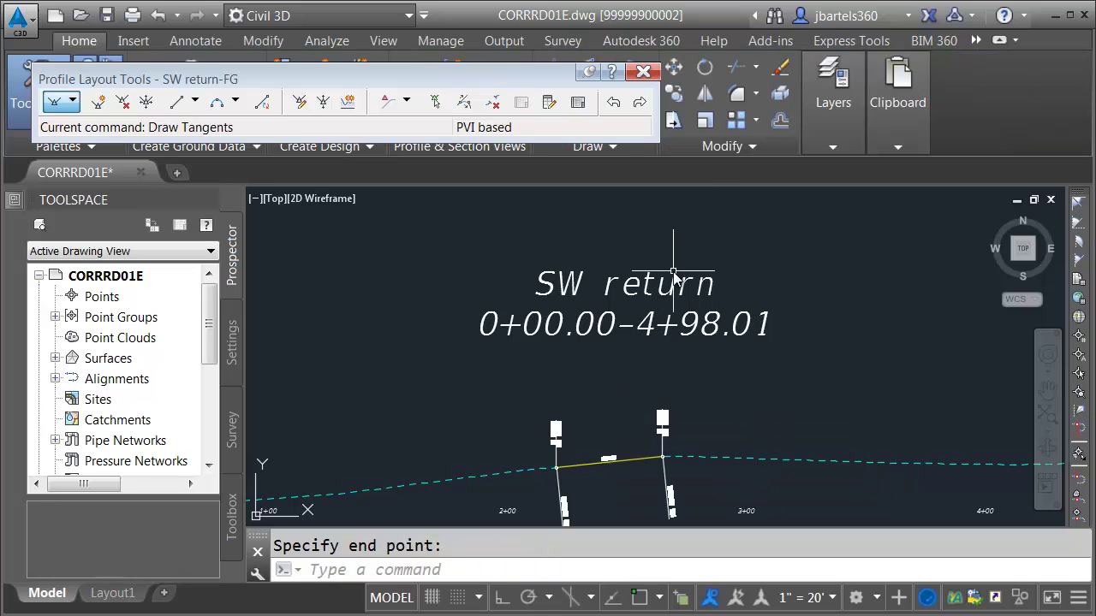
{"action": "left_click", "coordinate": [643, 71]}
{"action": "scroll", "coordinate": [642, 322], "scroll_direction": "down", "scroll_amount": 5}
{"action": "mouse_move", "coordinate": [642, 322]}
{"action": "middle_mouse_down"}
{"action": "mouse_move", "coordinate": [515, 338]}
{"action": "mouse_move", "coordinate": [496, 385]}
{"action": "middle_mouse_up"}
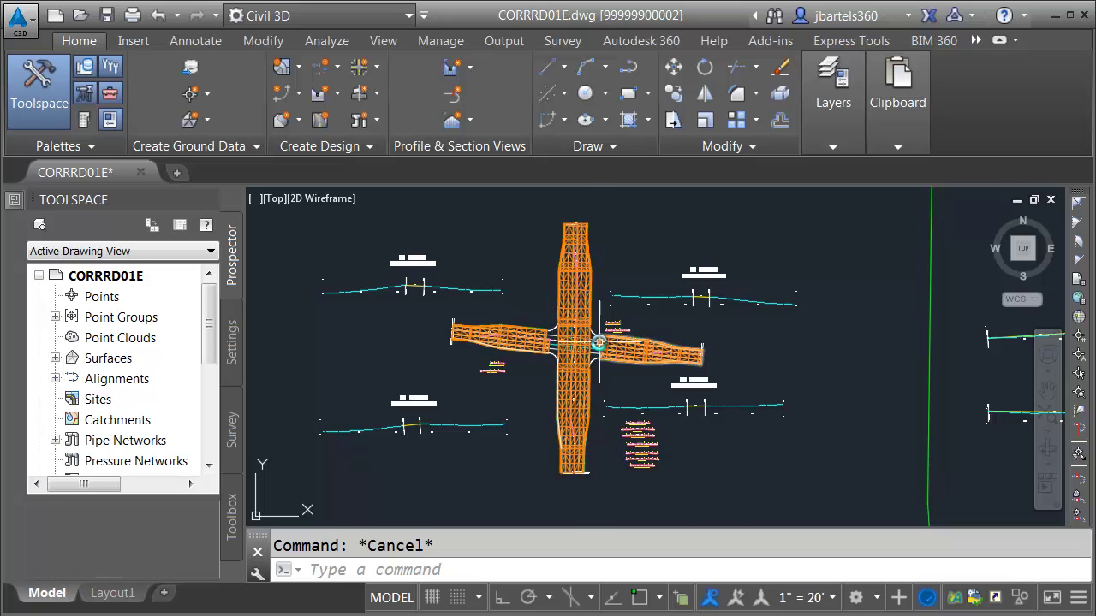
{"action": "scroll", "coordinate": [596, 388], "scroll_direction": "up", "scroll_amount": 5}
{"action": "middle_click_drag", "start_coordinate": [596, 388], "coordinate": [626, 440]}
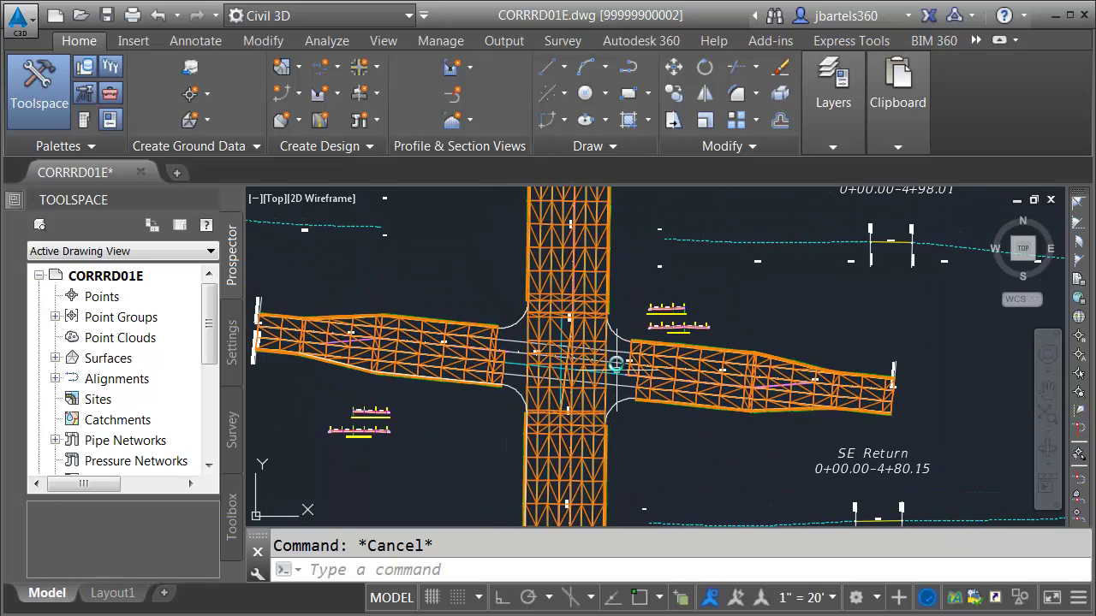